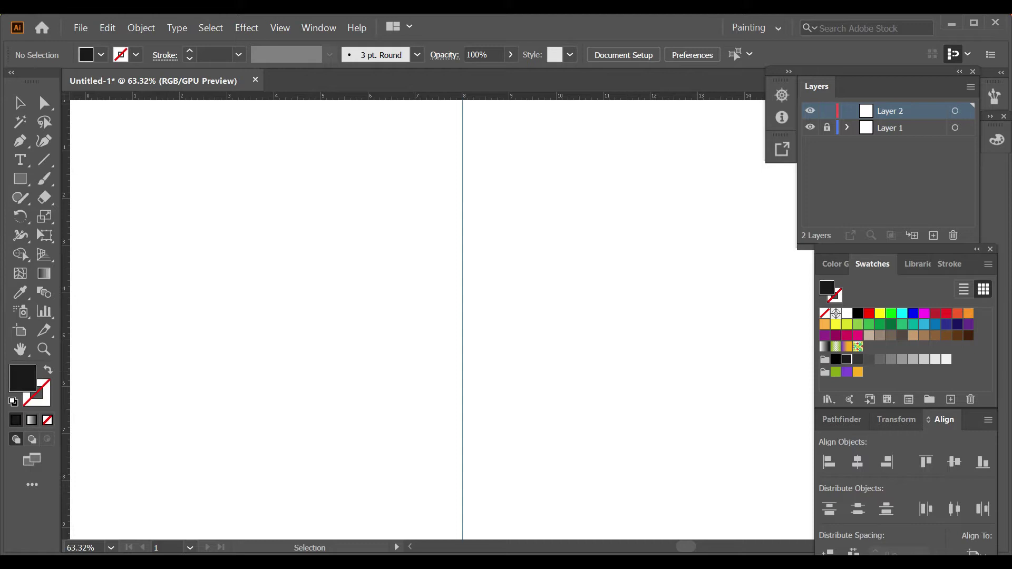
- Draw a light grey rectangle with a black outline at the page centre
key(shift+x)
click(935, 359)
key(m)
mouse_move(388, 267)
mouse_down()
mouse_move(538, 359)
mouse_move(526, 352)
mouse_up()
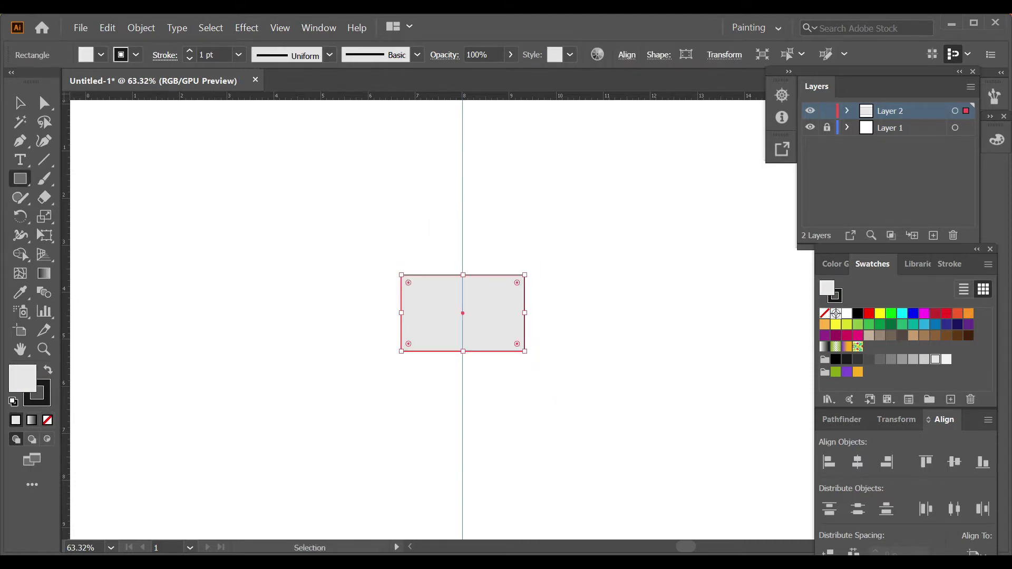
click(526, 352)
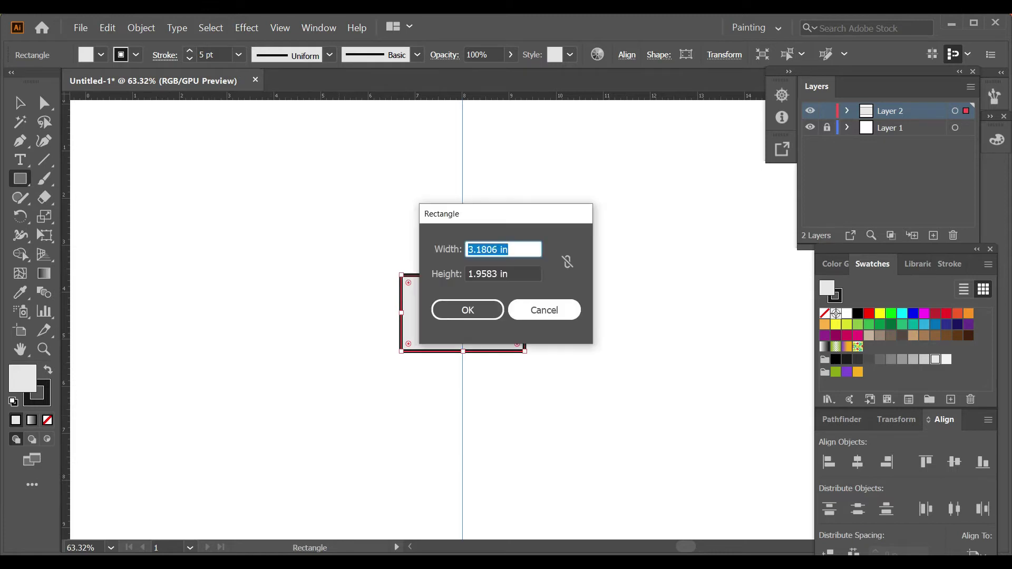
key(Escape)
- Set the fill to a darker purple with no outline
click(824, 336)
click(36, 393)
click(47, 420)
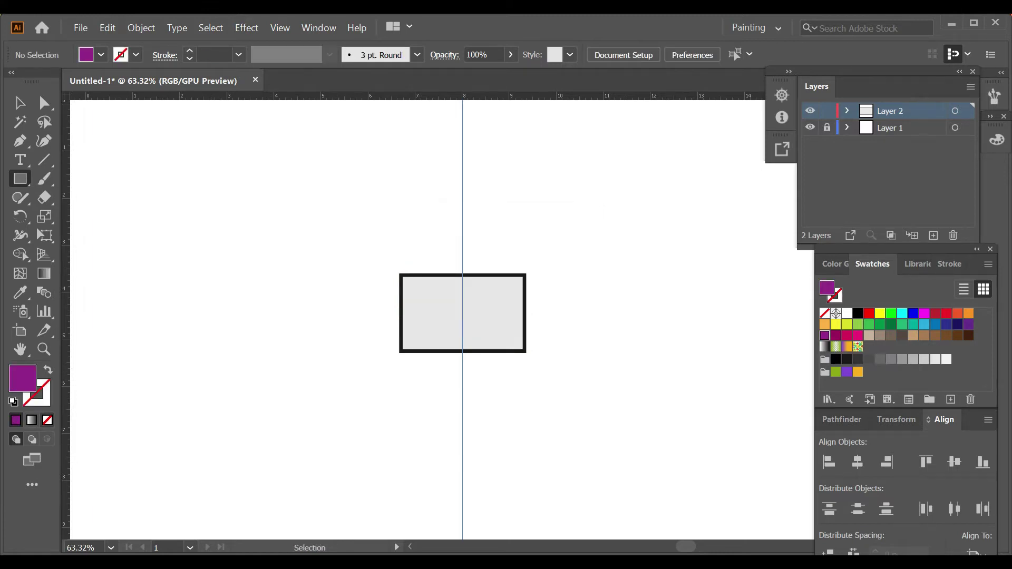
double_click(22, 378)
key(Return)
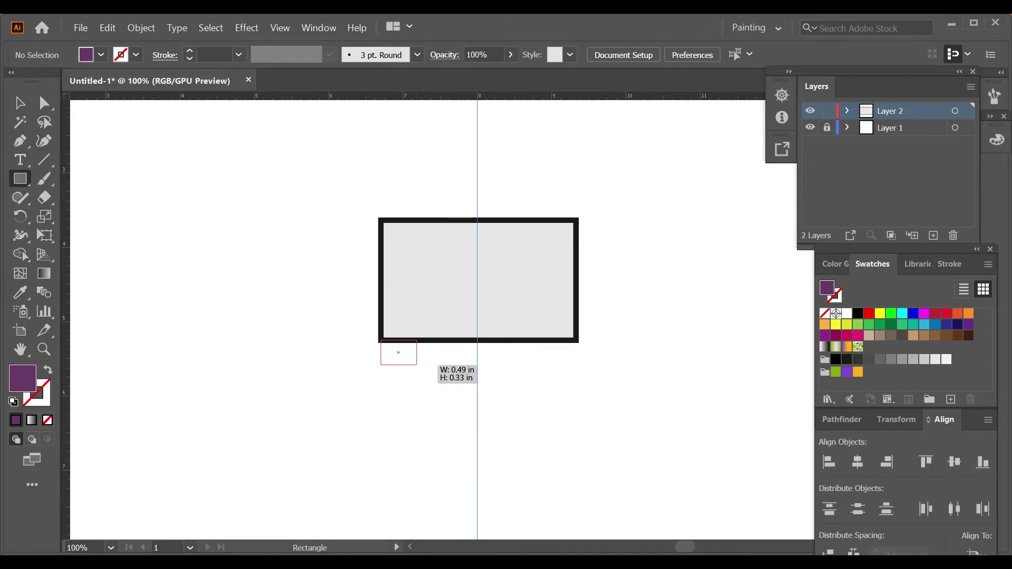
- Draw a purple bar beneath the grey screen and select it
drag(379, 340, 576, 378)
key(ctrl+shift+a)
key(v)
click(569, 369)
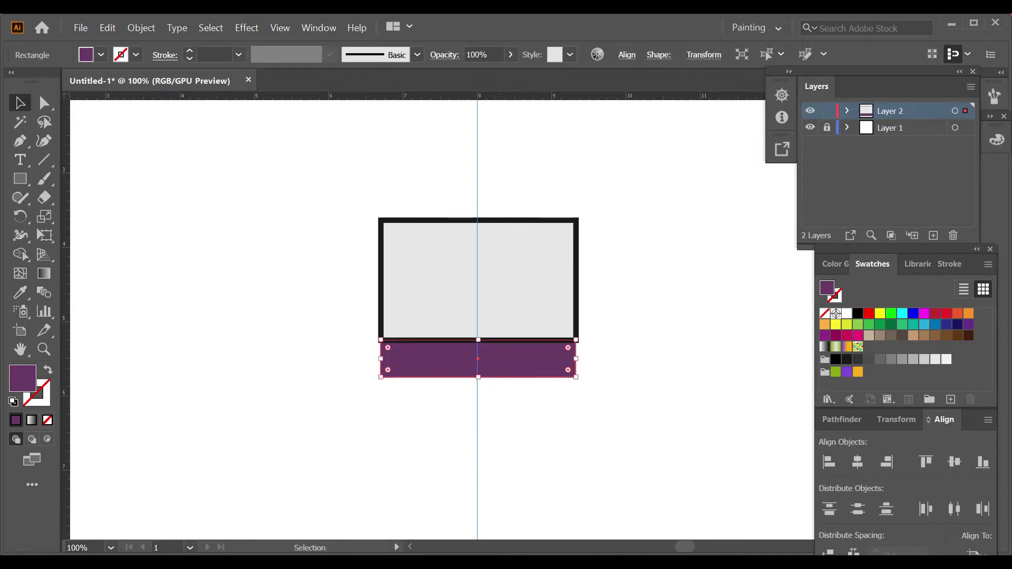
scroll(580, 371, up, 1)
scroll(579, 352, up, 2)
scroll(622, 373, down, 4)
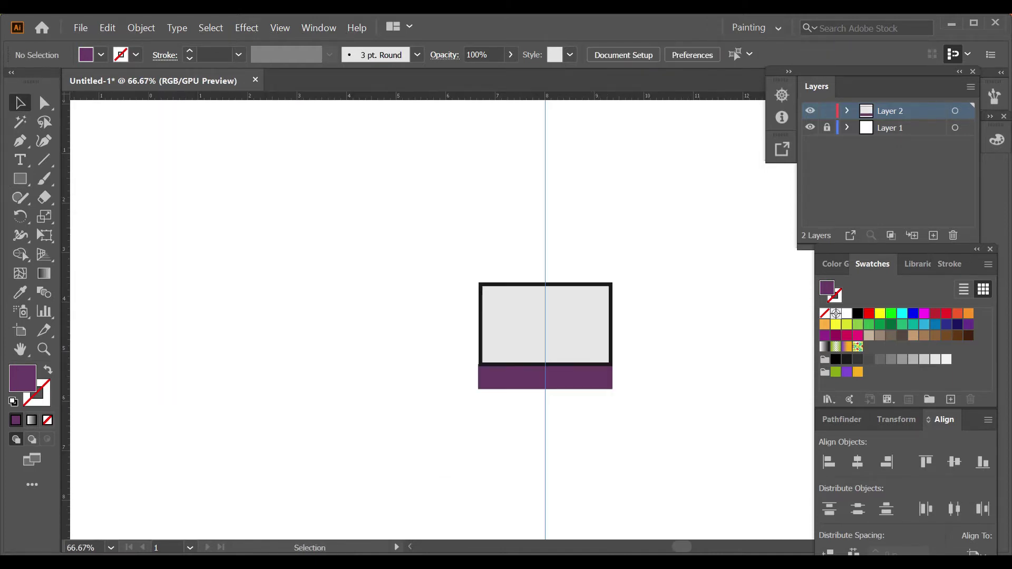
scroll(508, 382, up, 5)
scroll(361, 395, down, 2)
- Round the purple bar's bottom corners and raise its bottom edge
key(a)
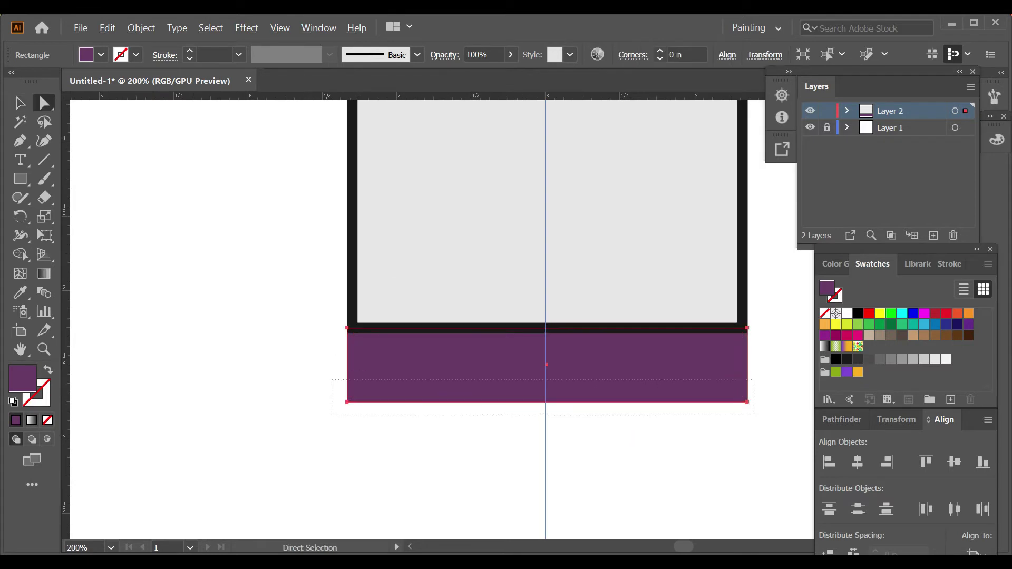
drag(741, 394, 730, 385)
key(v)
drag(547, 402, 547, 385)
click(211, 448)
- Round the top corners of the grey screen frame
click(543, 206)
click(211, 448)
scroll(466, 470, down, 2)
click(475, 343)
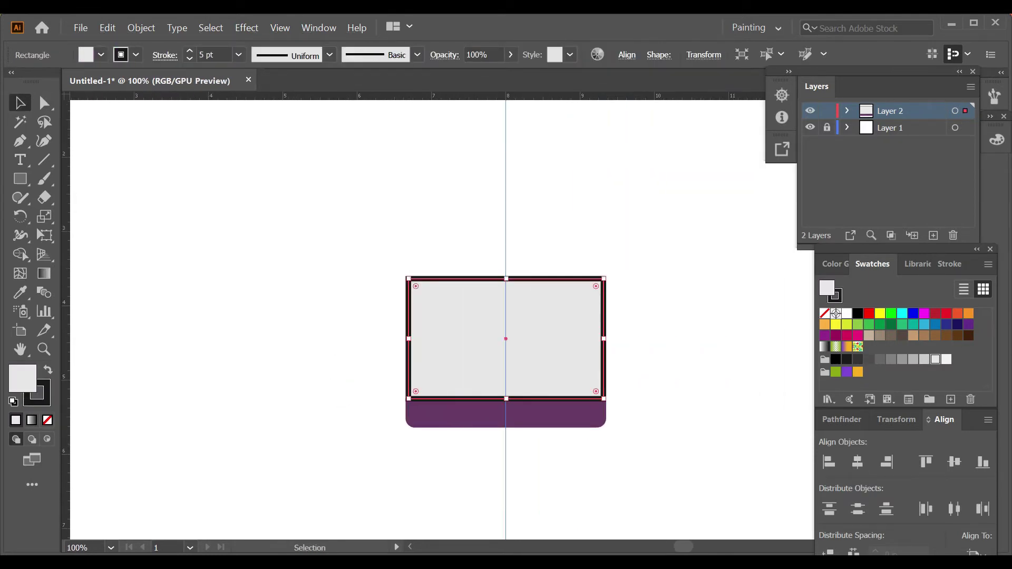
key(a)
drag(378, 248, 655, 317)
drag(595, 286, 589, 292)
key(ctrl+shift+a)
scroll(559, 433, up, 2)
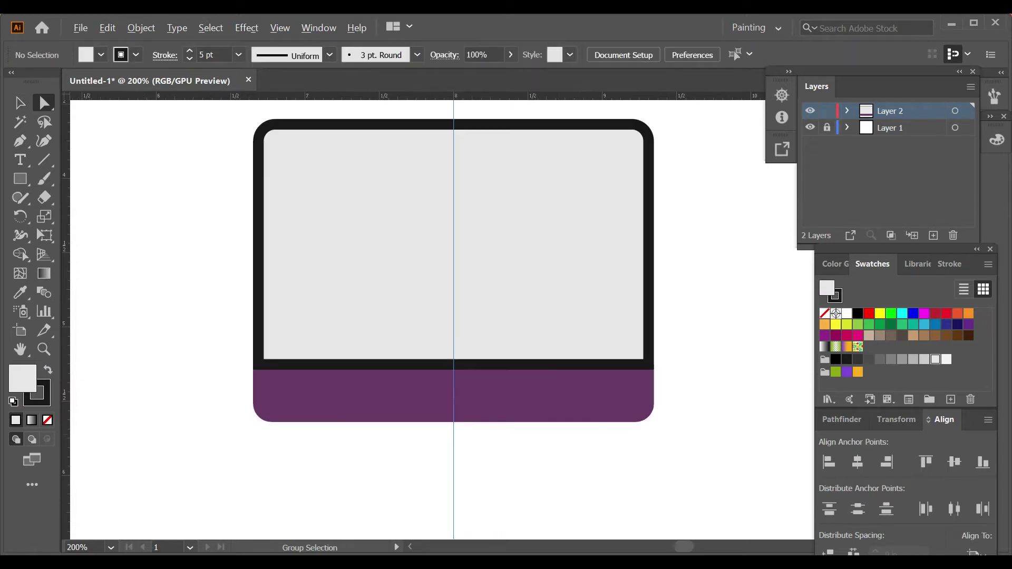
- Prepare the Ellipse tool with a dark fill and no outline
key(l)
key(shift+x)
key(x)
key(slash)
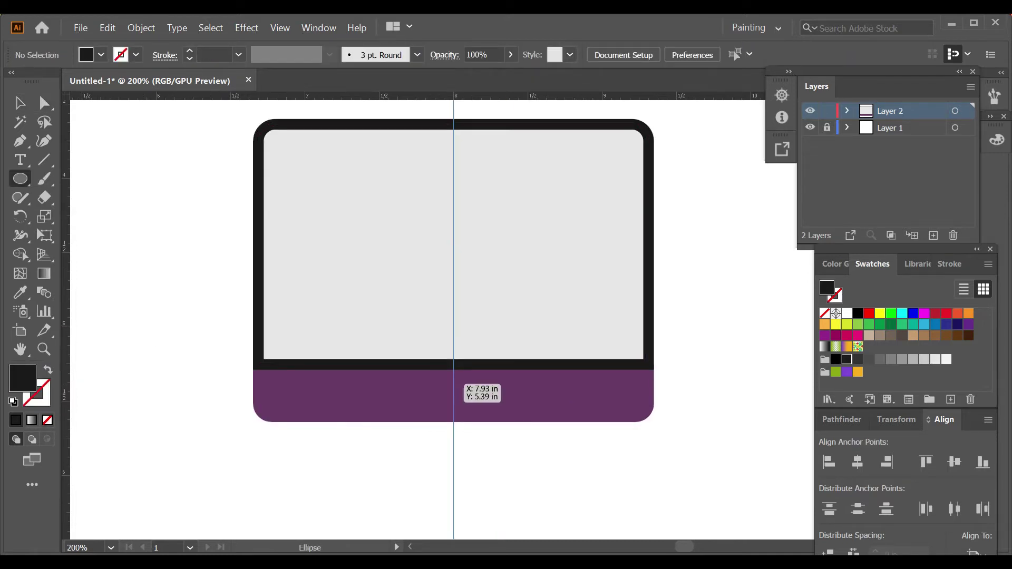
- Draw a dark stand neck and send it behind the purple bar
drag(453, 392, 474, 433)
scroll(462, 401, down, 1)
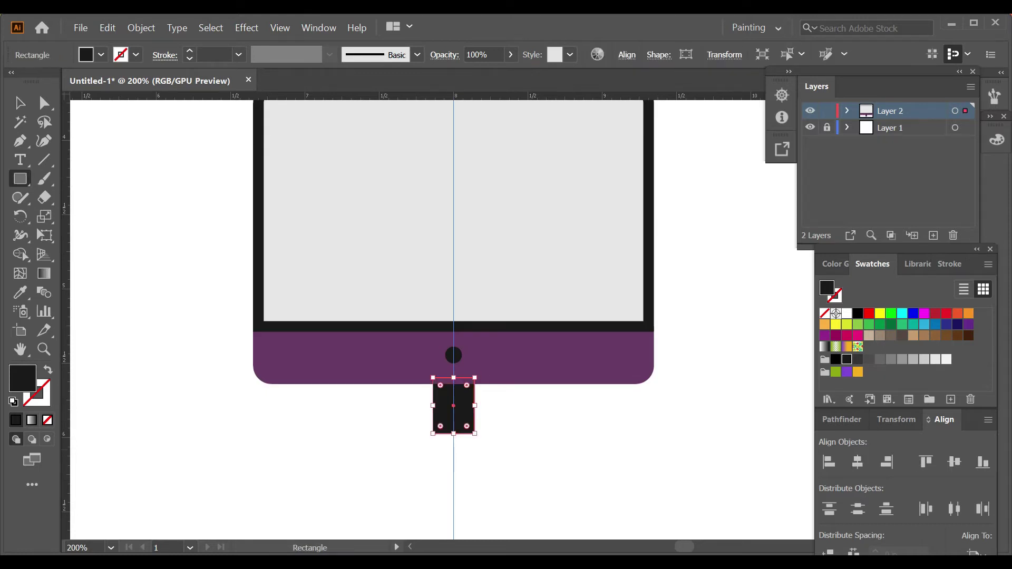
key(ctrl+shift+bracketleft)
key(ctrl+shift+a)
- Add a purple stand base with rounded corners under the neck
drag(596, 460, 562, 448)
key(a)
key(ctrl+shift+a)
key(ctrl+minus)
click(499, 291)
key(ctrl+shift+a)
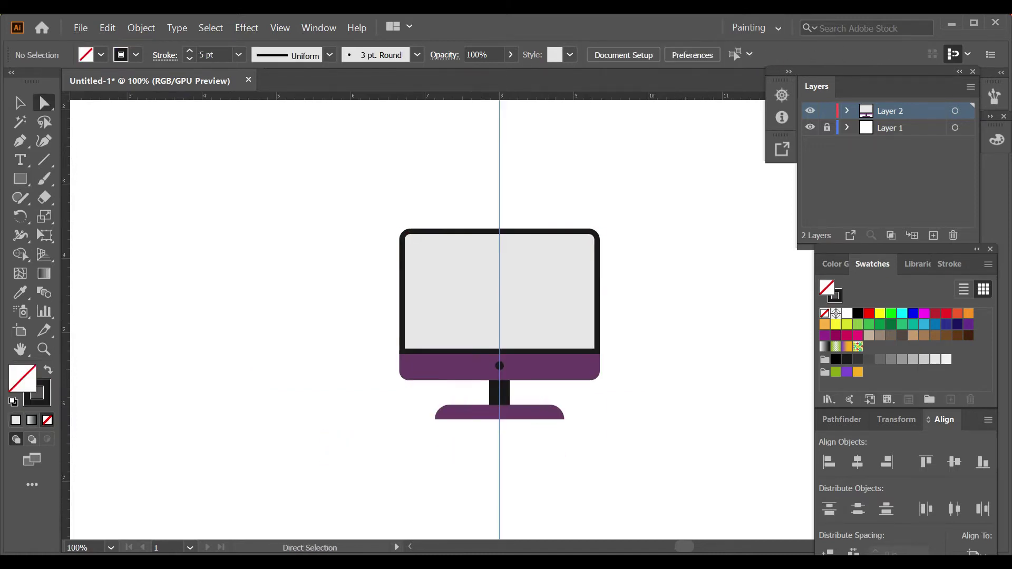
- Draw a 7 pt black desk line beneath the monitor
click(165, 54)
click(313, 420)
click(696, 420)
key(ctrl+shift+a)
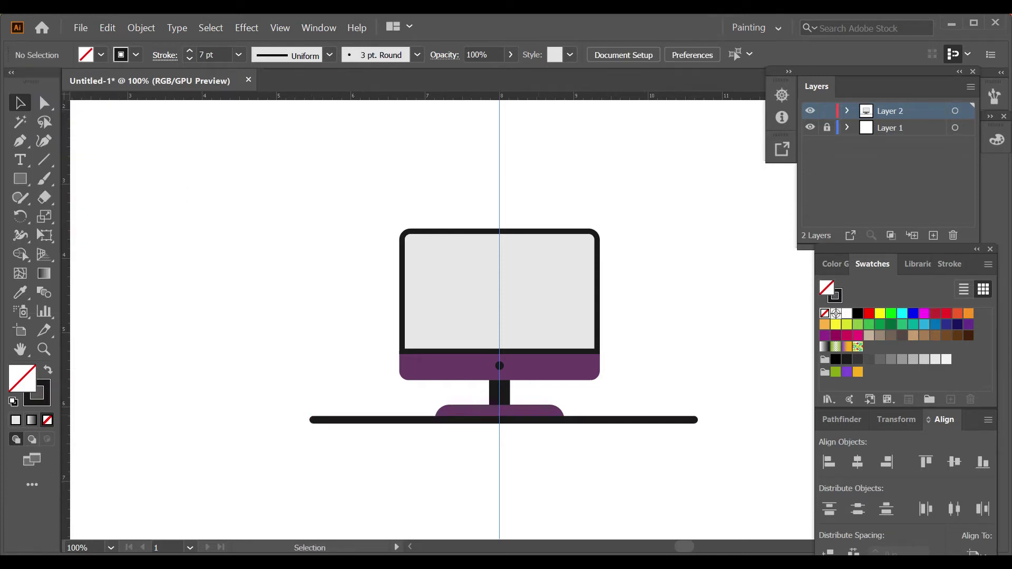
- Draw a pink rounded rectangle with no outline left of the monitor
double_click(22, 378)
click(398, 285)
click(664, 301)
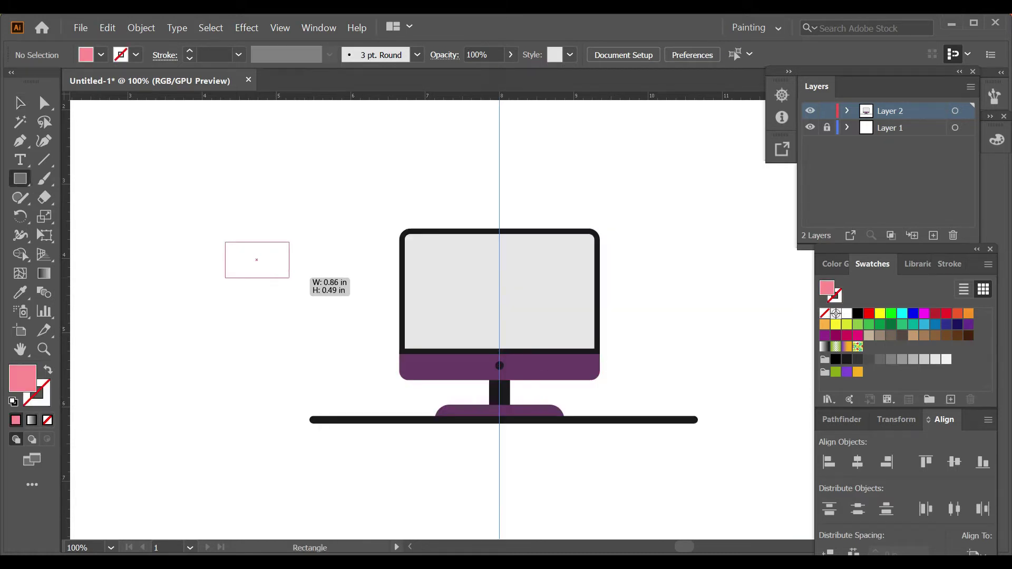
drag(294, 276, 294, 276)
key(a)
drag(233, 251, 241, 258)
key(ctrl+shift+a)
scroll(252, 266, up, 3)
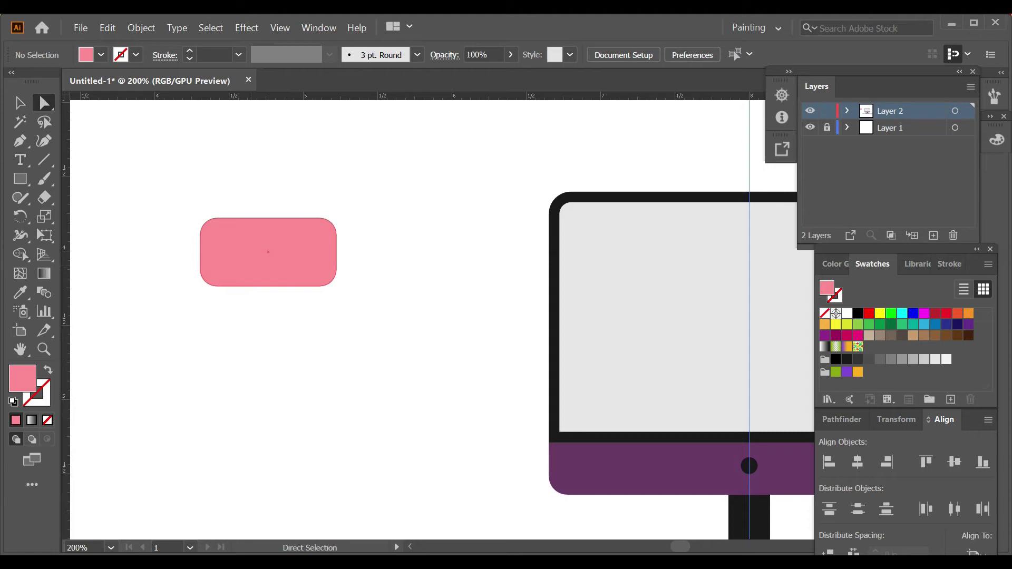
- Draw a shortened white line inside the pink box
key(d)
key(shift+x)
key(slash)
key(p)
click(190, 210)
click(358, 210)
click(258, 210)
drag(189, 210, 238, 210)
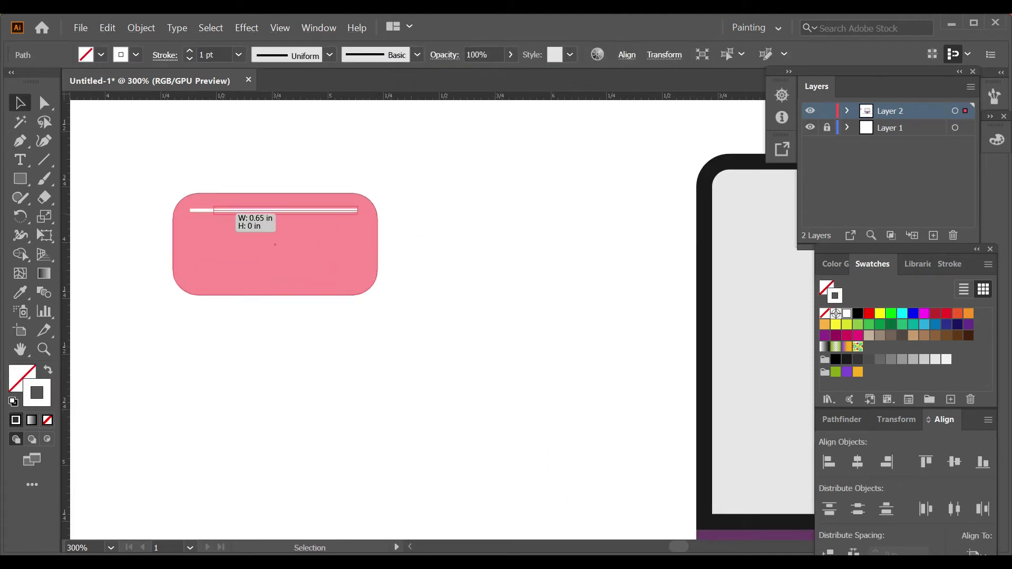
key(ctrl+shift+a)
- Duplicate the white line downward to stack several text lines
mouse_move(315, 210)
mouse_down()
mouse_move(315, 227)
mouse_move(270, 241)
mouse_up()
key(ctrl+d)
key(ctrl+d)
key(ctrl+d)
key(ctrl+z)
key(ctrl+shift+a)
scroll(273, 256, up, 2)
- Align the white lines with the pink box
click(277, 316)
shift+click(369, 288)
shift+click(370, 257)
shift+click(369, 226)
shift+click(409, 195)
key(ctrl+shift+a)
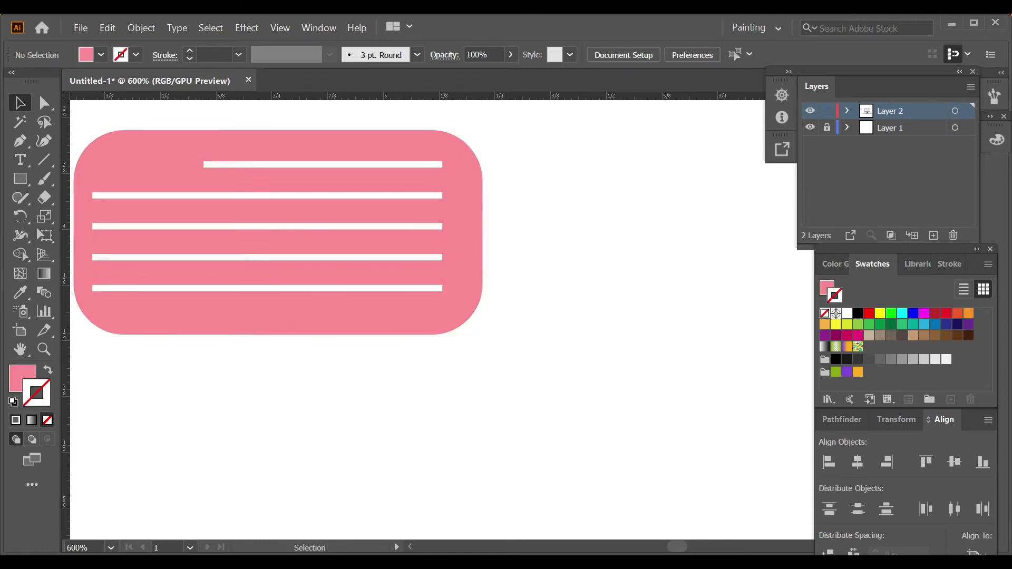
- Align the short top line with the second white line
click(429, 163)
click(410, 164)
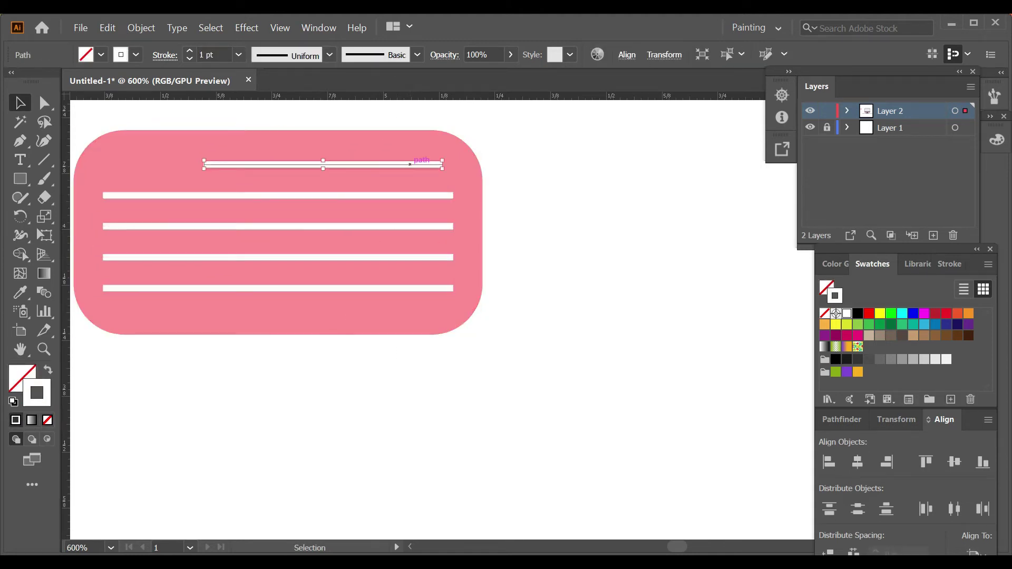
key(ctrl+shift+a)
click(369, 196)
shift+click(369, 165)
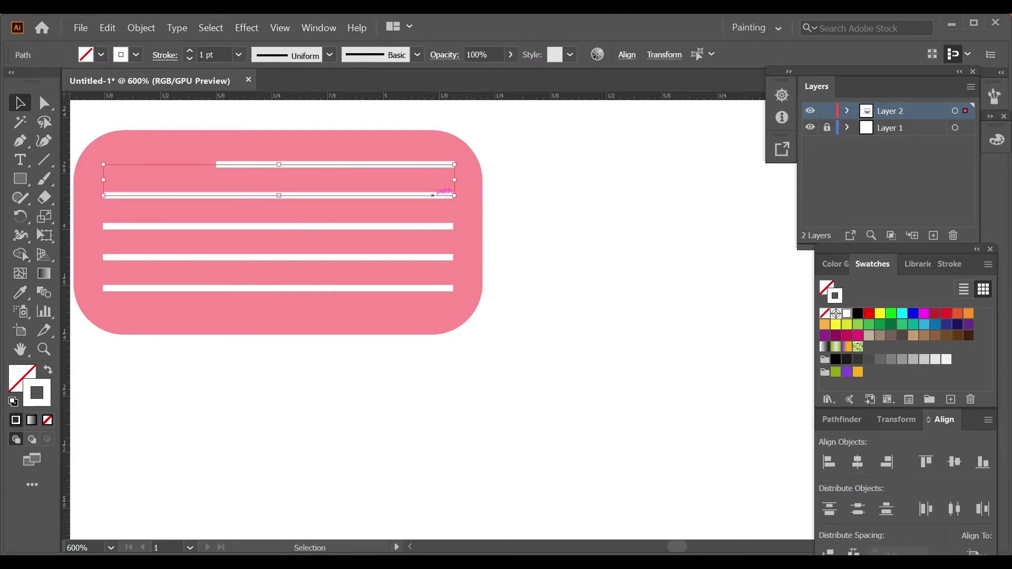
key(ctrl+shift+a)
key(ctrl+minus)
key(ctrl+minus)
key(ctrl+minus)
scroll(438, 369, down, 1)
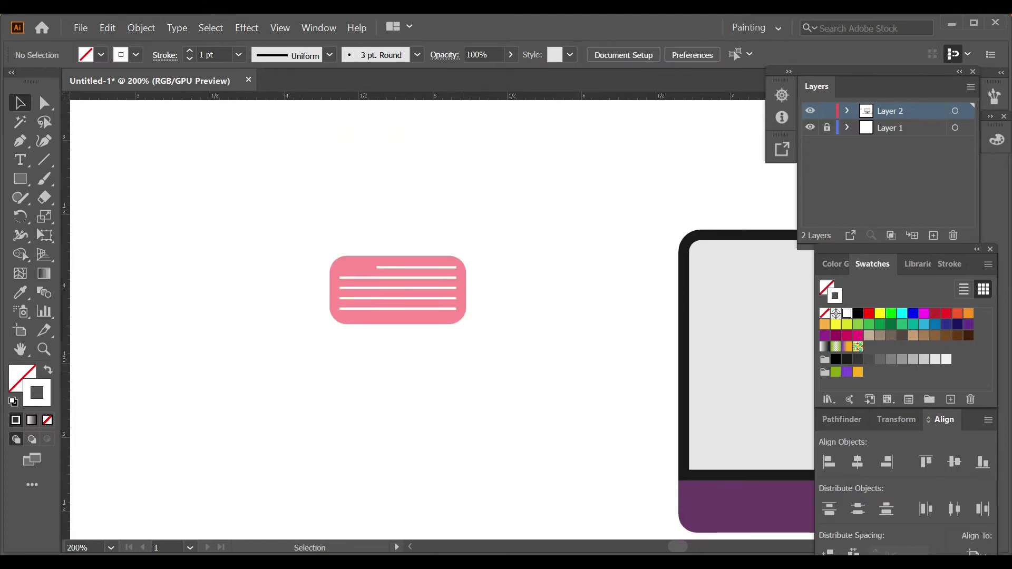
- Draw a pink pointed tail below the box to form a speech bubble
click(398, 290)
key(ctrl+shift+a)
key(p)
key(ctrl+plus)
key(ctrl+plus)
click(425, 303)
click(417, 336)
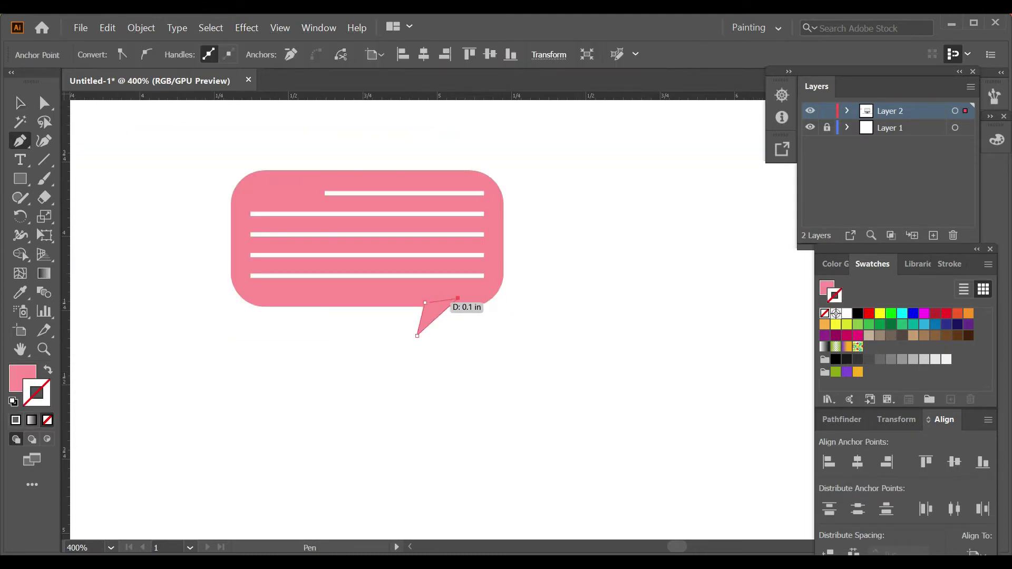
click(458, 298)
- Try merging the bubble parts, then undo to keep the white lines
key(v)
key(ctrl+a)
click(842, 419)
click(829, 462)
key(ctrl+z)
key(ctrl+a)
- Copy the bubble to the lower right with a brighter purple fill and no outline
drag(473, 285, 674, 458)
key(x)
click(825, 335)
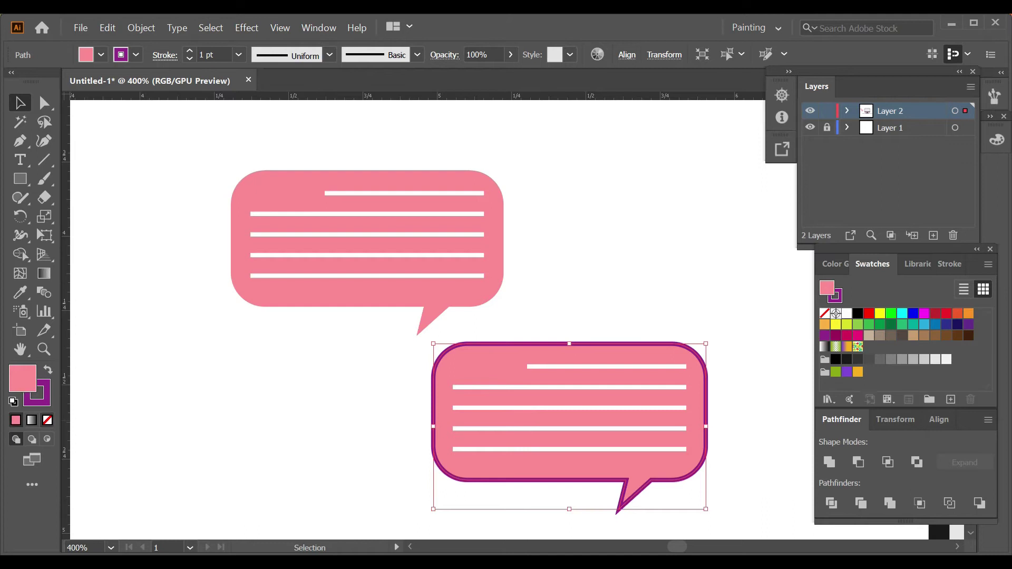
key(shift+x)
key(slash)
double_click(23, 379)
click(712, 289)
key(ctrl+shift+a)
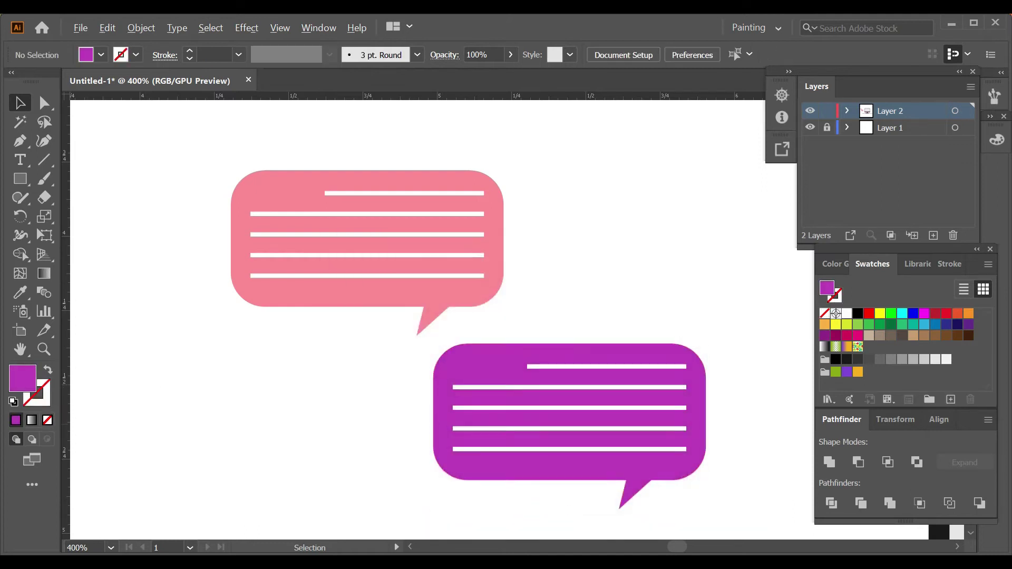
scroll(239, 264, down, 3)
- Place the pink bubble on the monitor screen and the purple bubble below it
drag(287, 251, 701, 255)
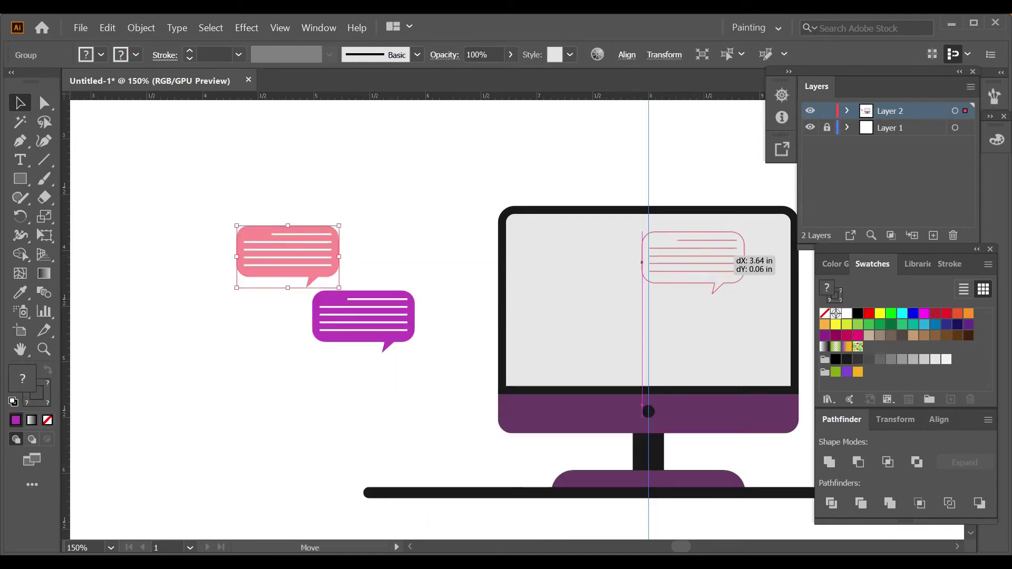
drag(474, 264, 367, 241)
click(257, 295)
drag(256, 296, 559, 307)
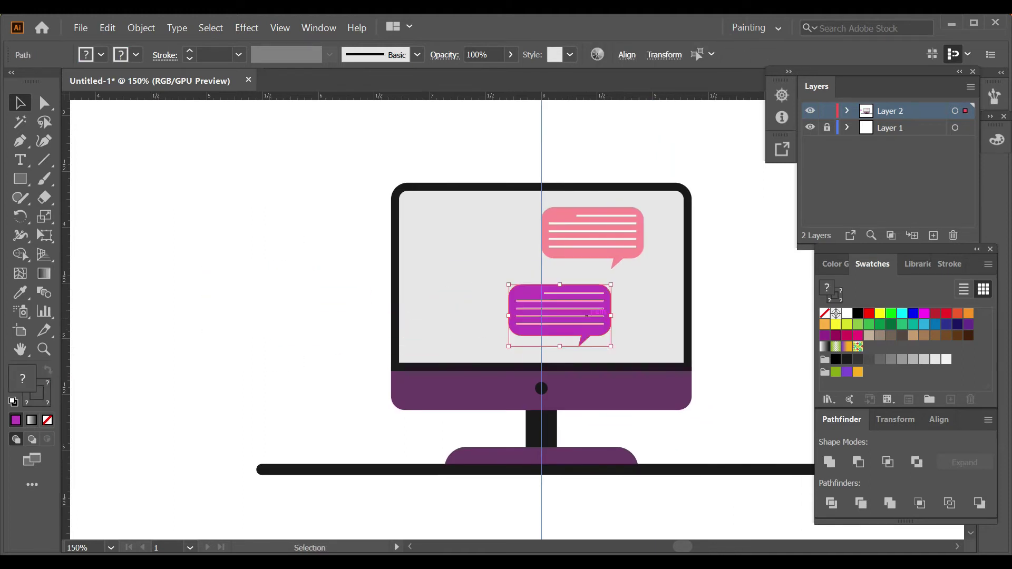
key(ctrl+shift+a)
scroll(437, 301, down, 1)
scroll(344, 416, down, 1)
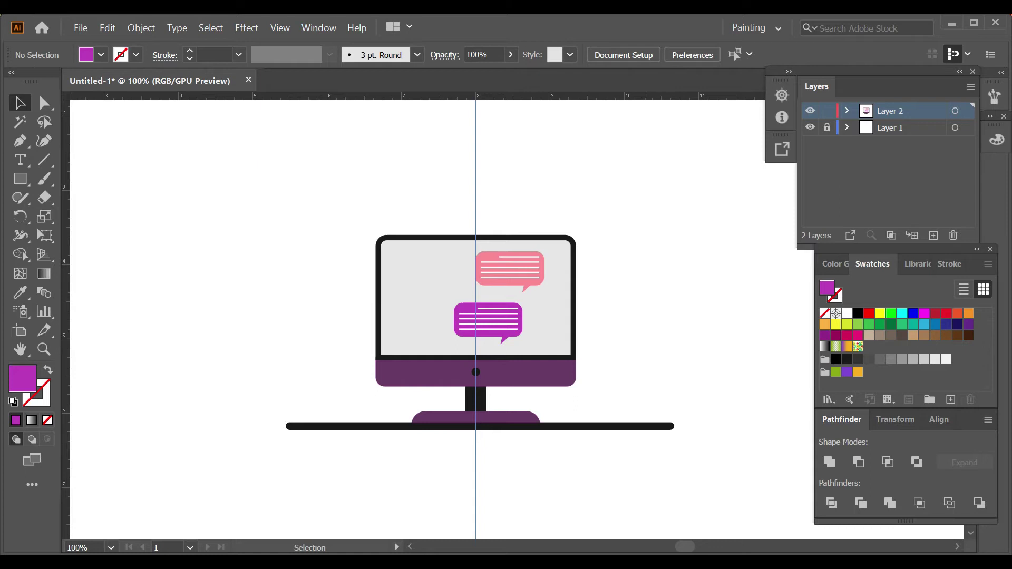
click(417, 279)
key(ctrl+shift+a)
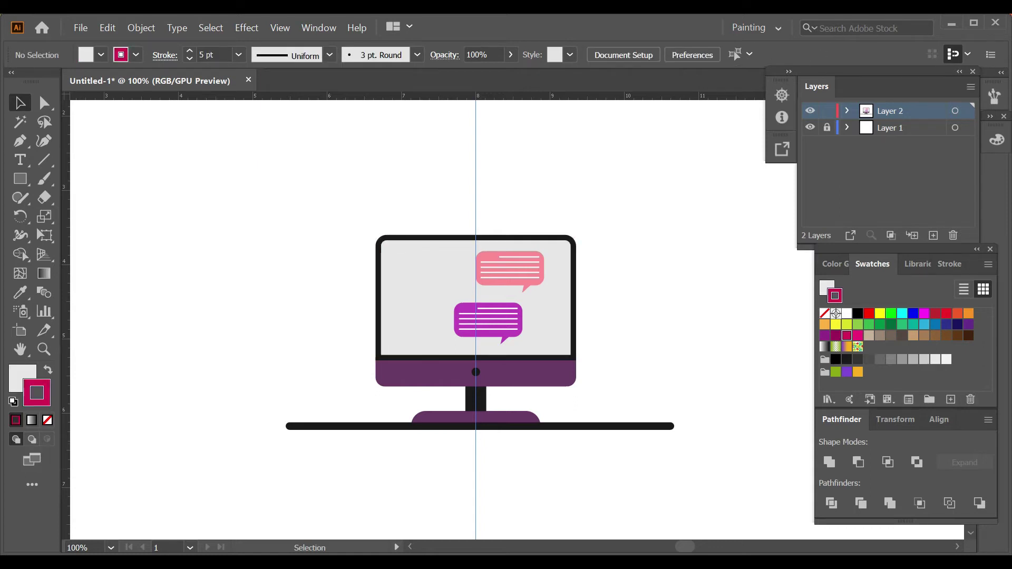
- Draw a purple-outlined rectangle right of the monitor and delete its left side
scroll(643, 421, up, 2)
drag(523, 387, 657, 424)
key(c)
click(523, 423)
click(524, 387)
key(Delete)
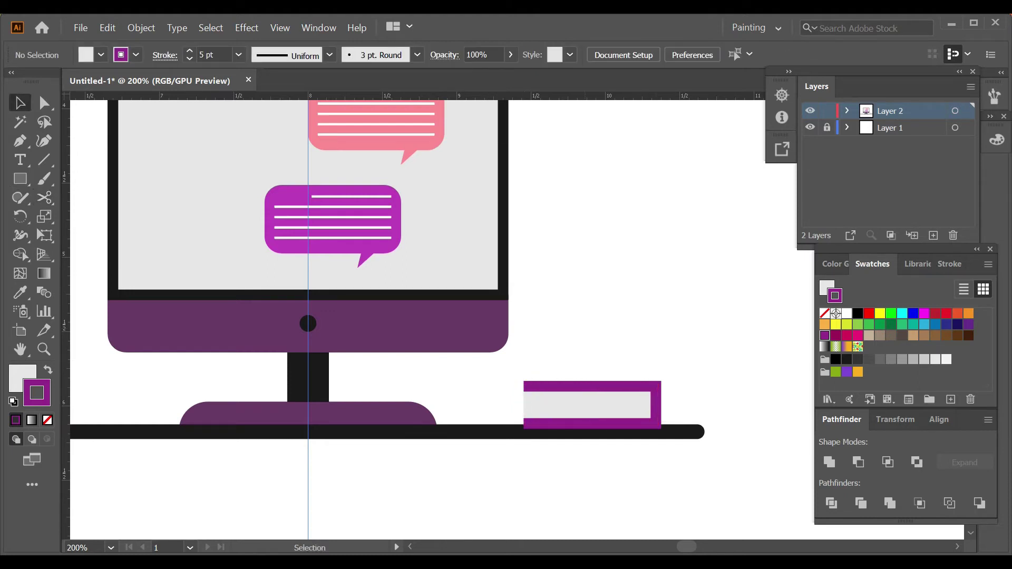
- Flatten Transparency without converting strokes to outlines, then nudge the rectangle up
click(590, 386)
click(141, 28)
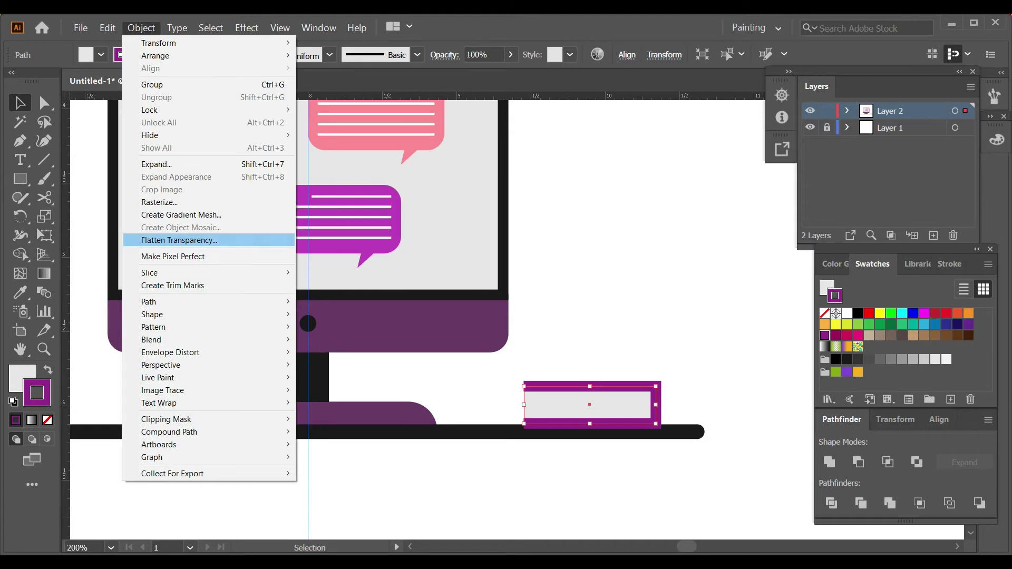
click(174, 240)
click(369, 269)
click(542, 433)
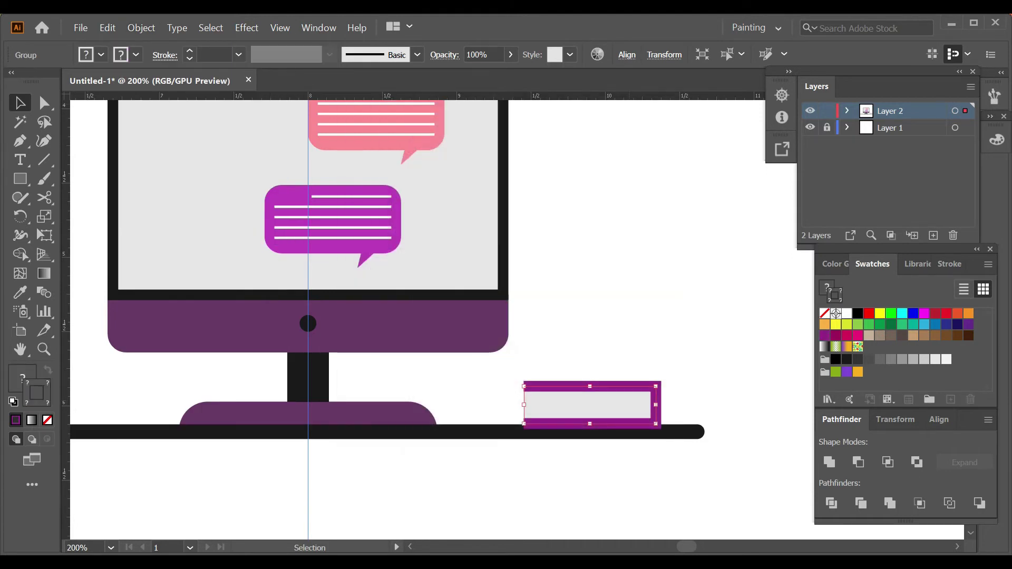
click(542, 431)
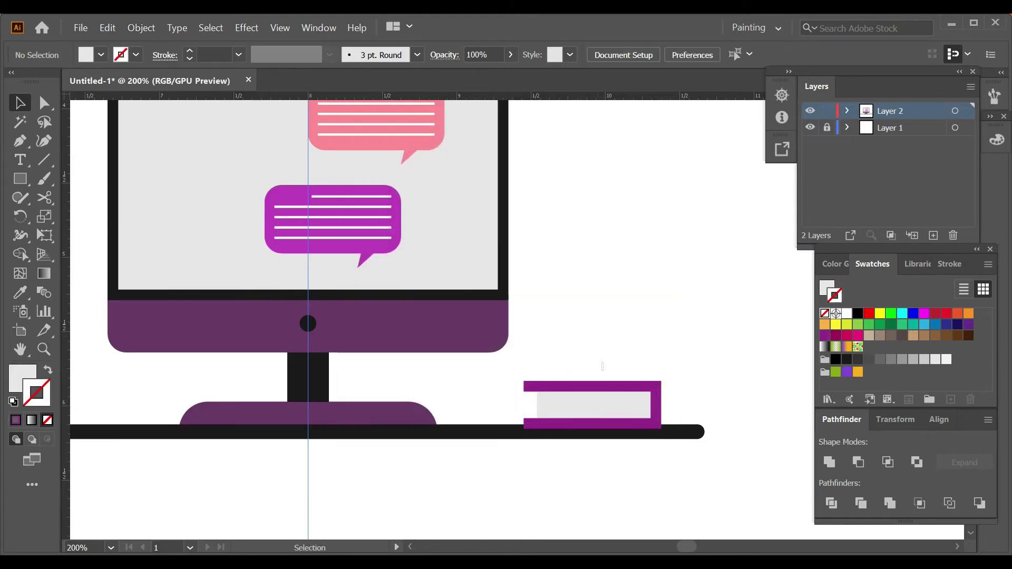
drag(602, 386, 603, 382)
click(602, 348)
- Give the purple book's outline rounded Round Cap ends in the Stroke options
key(a)
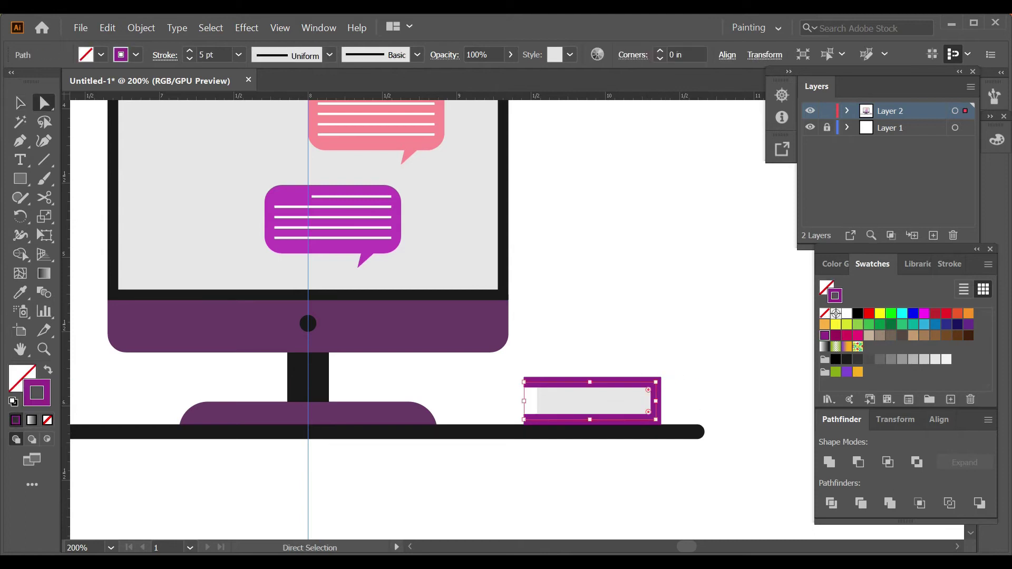
key(ctrl+shift+a)
scroll(593, 449, up, 2)
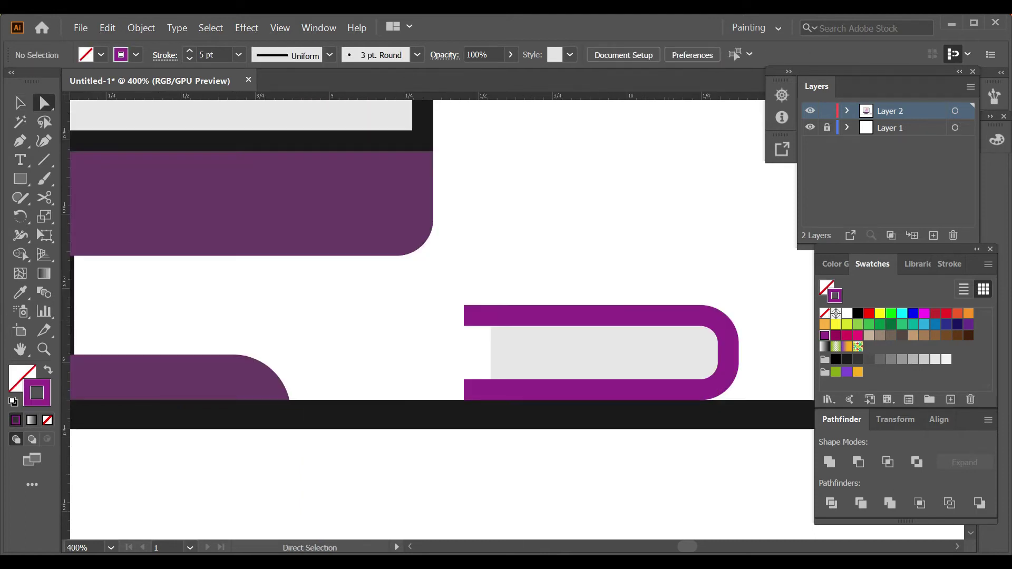
key(v)
click(596, 316)
click(165, 55)
key(Escape)
key(ctrl+shift+a)
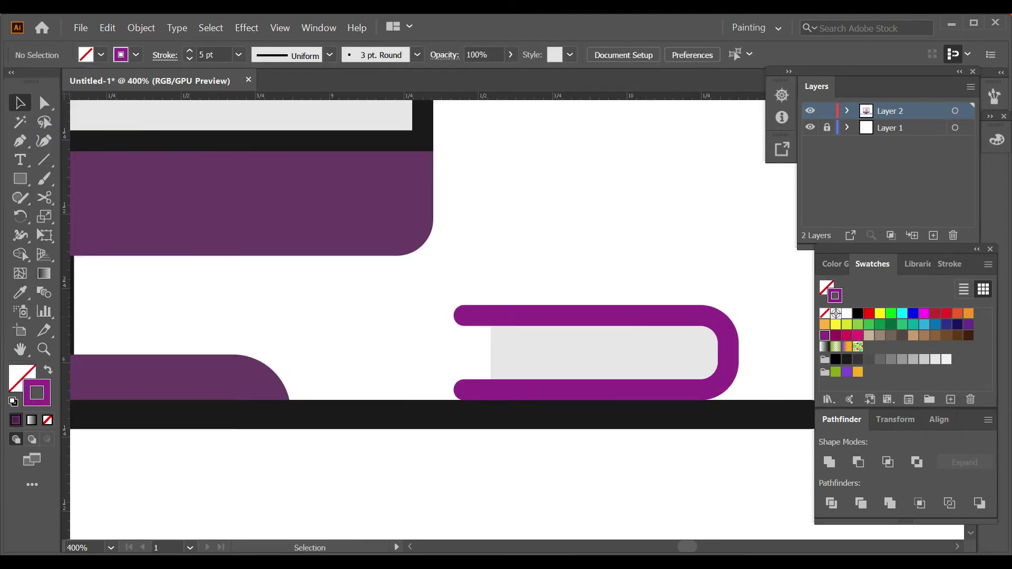
key(ctrl+z)
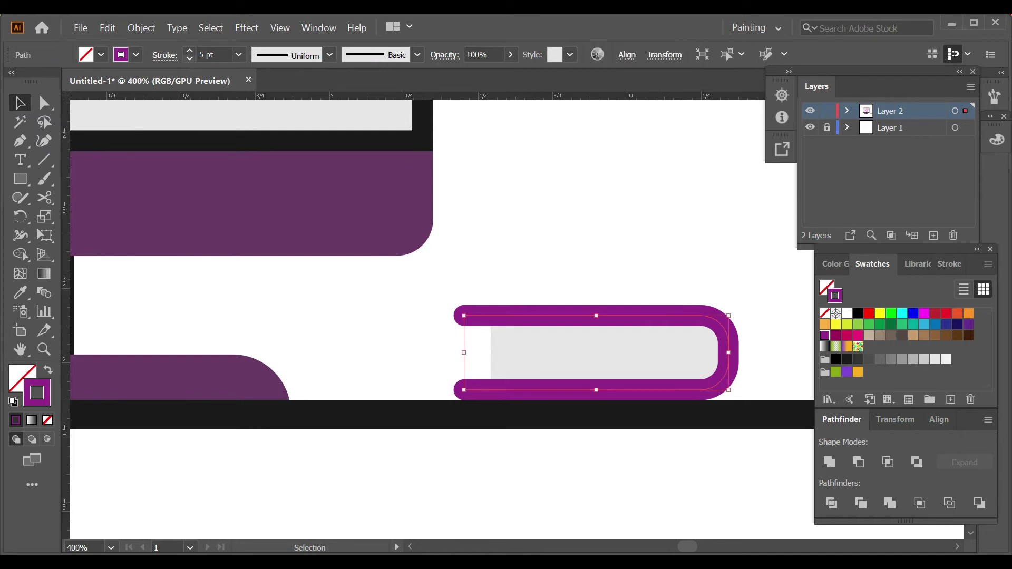
key(ctrl+z)
key(ctrl+z)
key(ctrl+z)
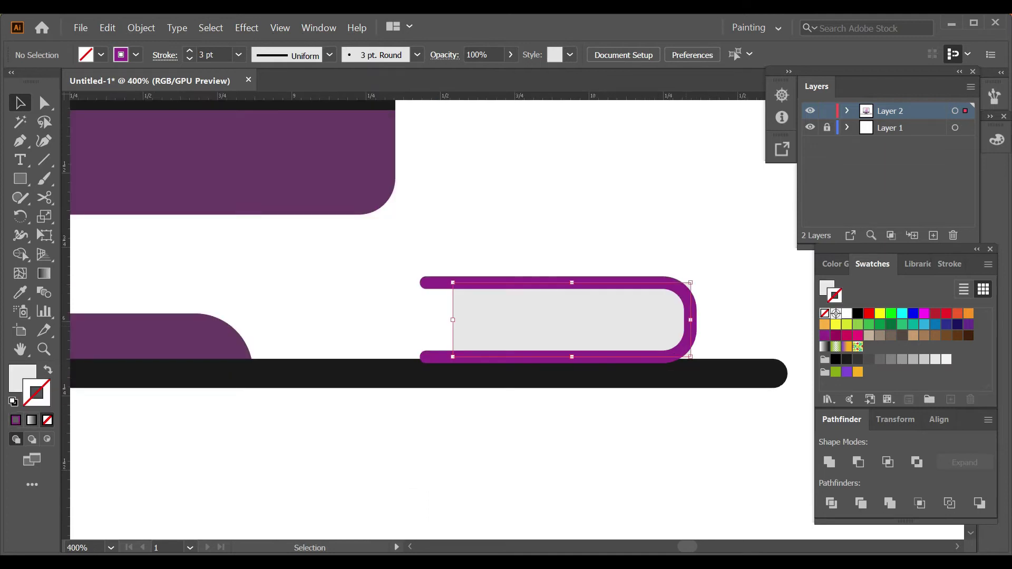
key(ctrl+shift+a)
- Add a rounded purple spine block at the book's right end at 36% opacity
key(i)
key(shift+x)
key(m)
drag(630, 285, 688, 355)
key(a)
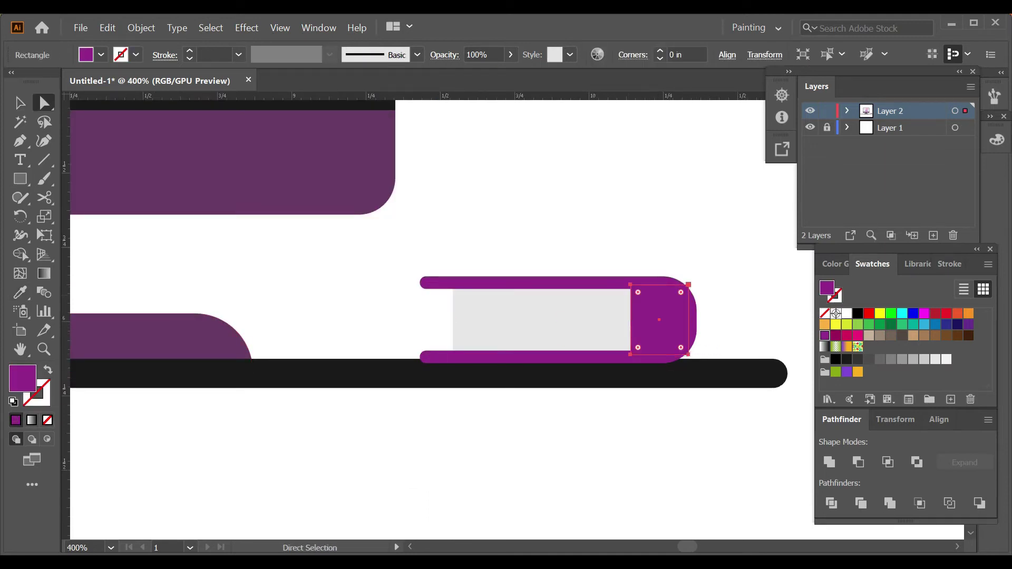
click(676, 297)
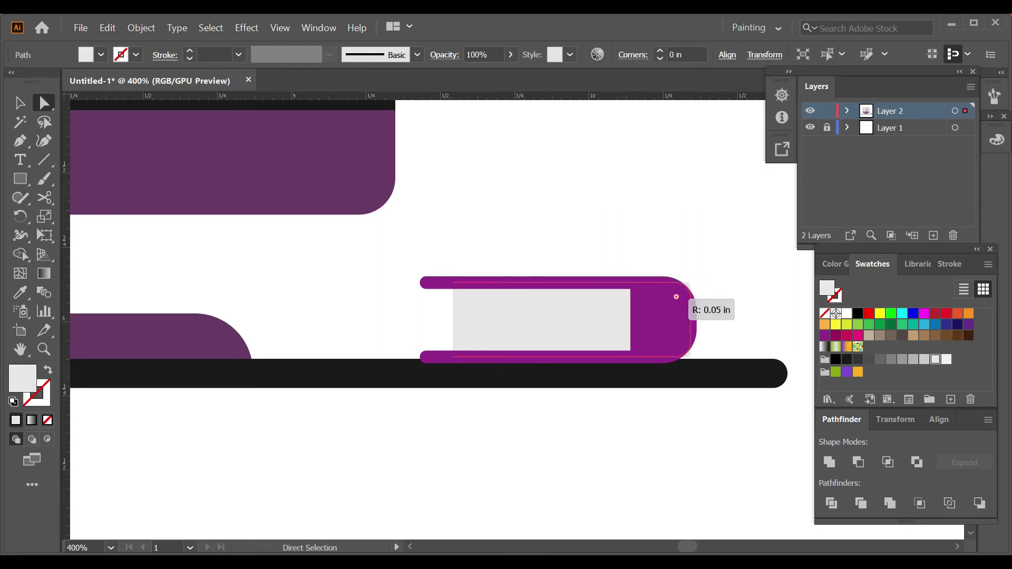
key(v)
click(662, 316)
text(36)
key(Return)
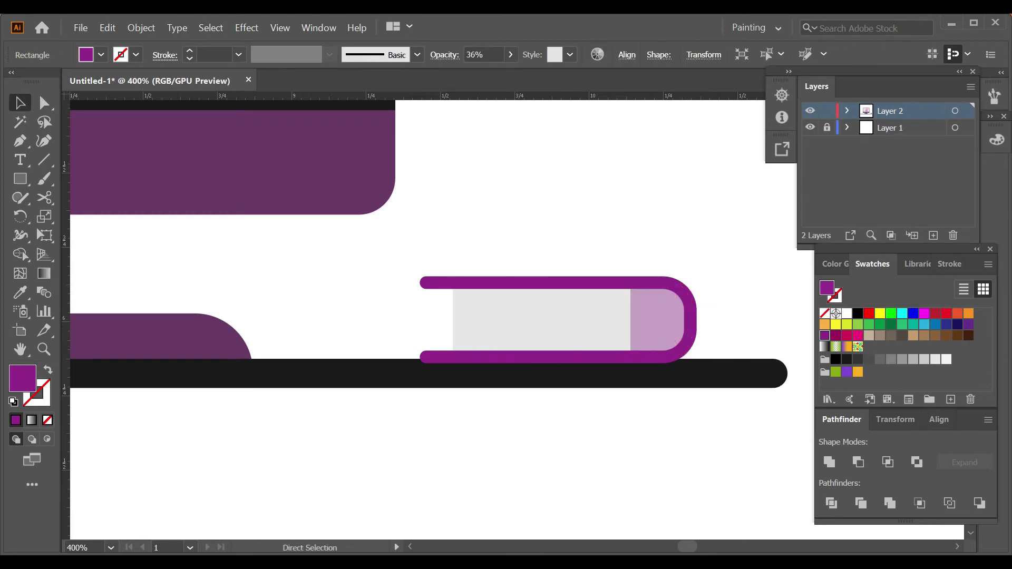
key(ctrl+shift+a)
key(ctrl+minus)
key(ctrl+minus)
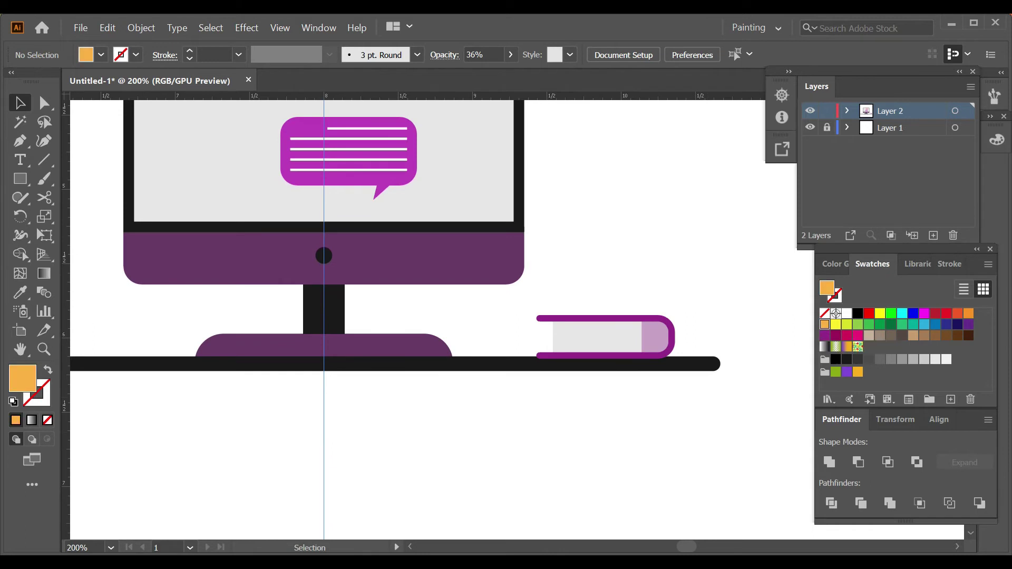
- Draw a thick orange-stroked peach rectangle above the purple book
double_click(36, 393)
key(Return)
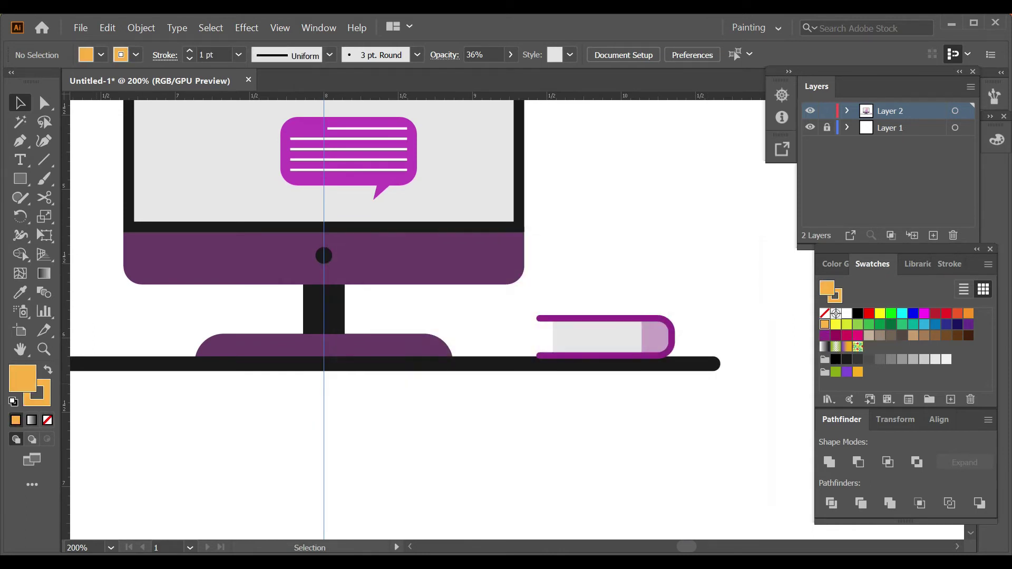
drag(538, 288, 660, 313)
key(ctrl+plus)
key(ctrl+plus)
key(ctrl+plus)
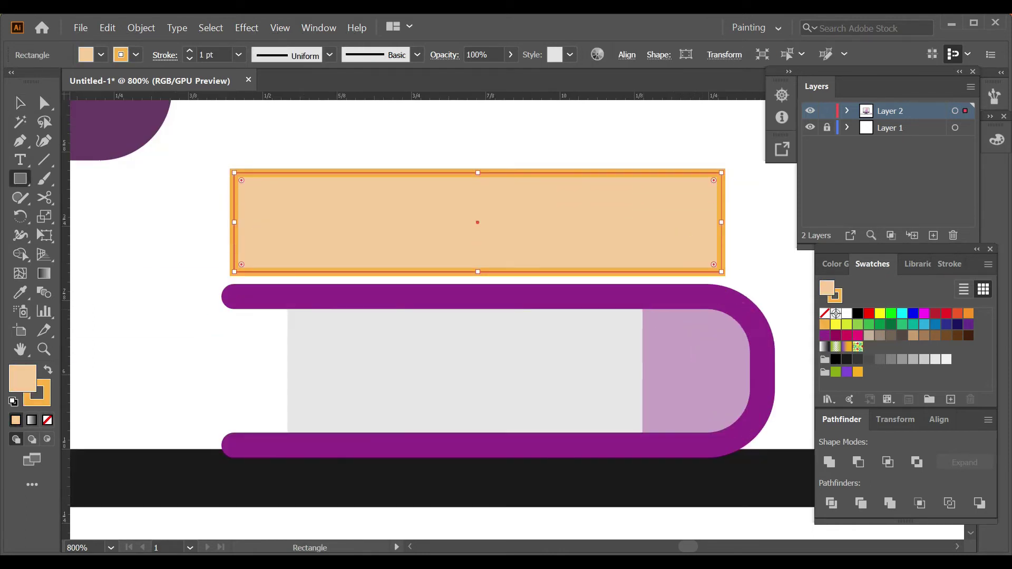
click(189, 50)
- Cut off the rectangle's left edge with Scissors and round its right corners
click(44, 197)
click(234, 172)
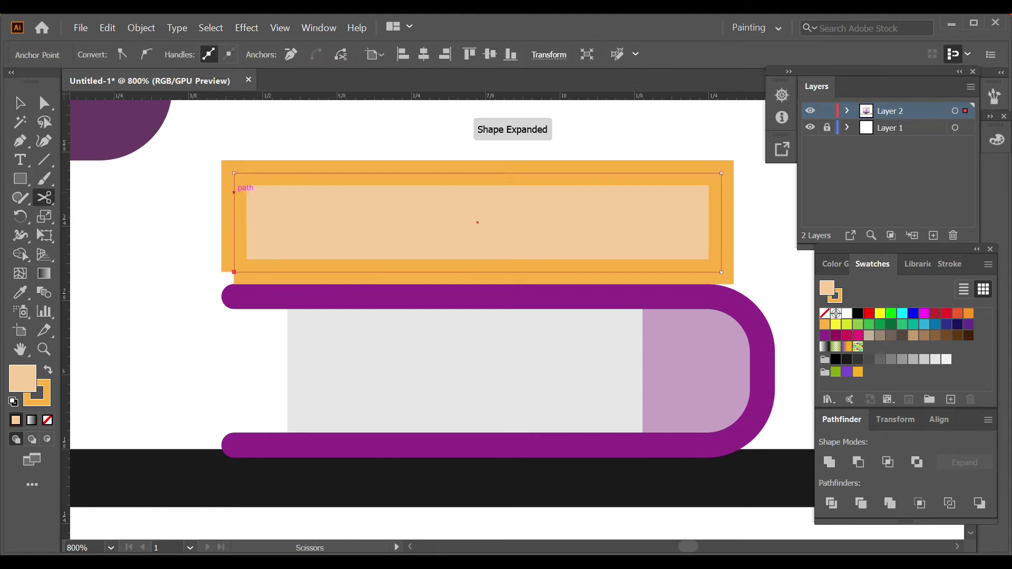
key(v)
key(ctrl+shift+a)
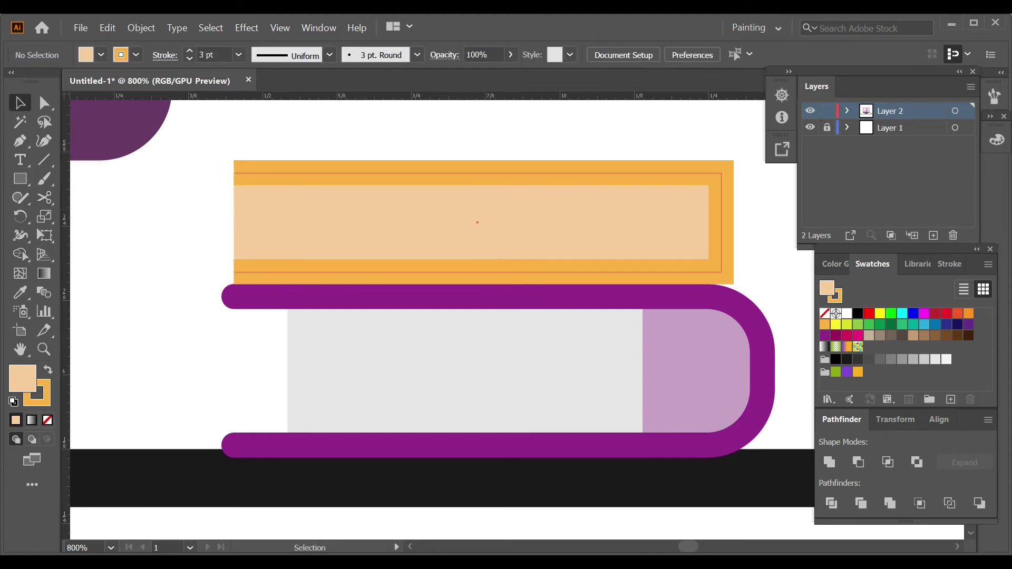
key(a)
click(474, 221)
drag(699, 182, 686, 203)
key(ctrl+shift+a)
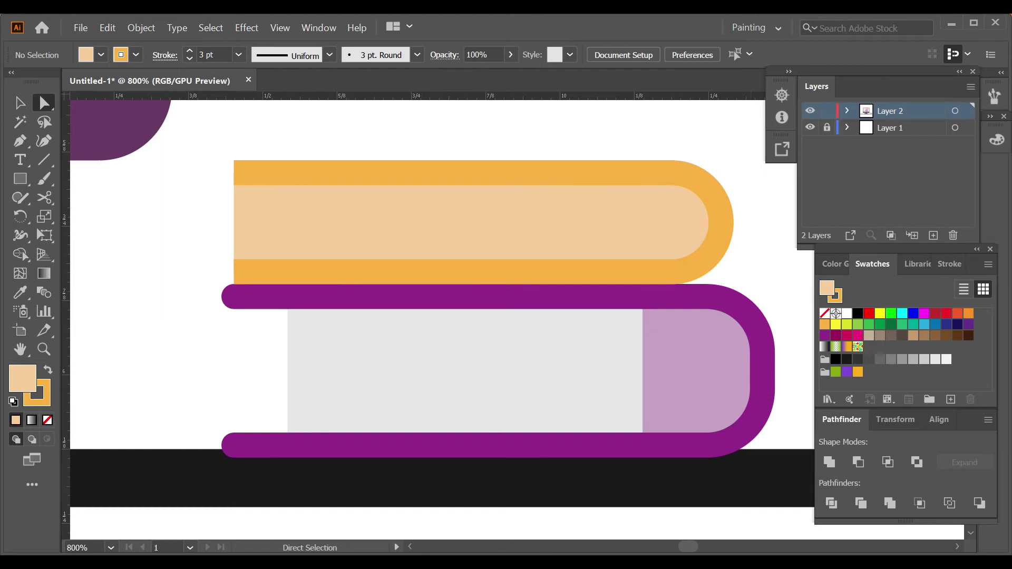
- Apply Flatten Transparency to the orange book, then undo it
key(v)
click(474, 222)
click(141, 27)
click(182, 241)
click(524, 432)
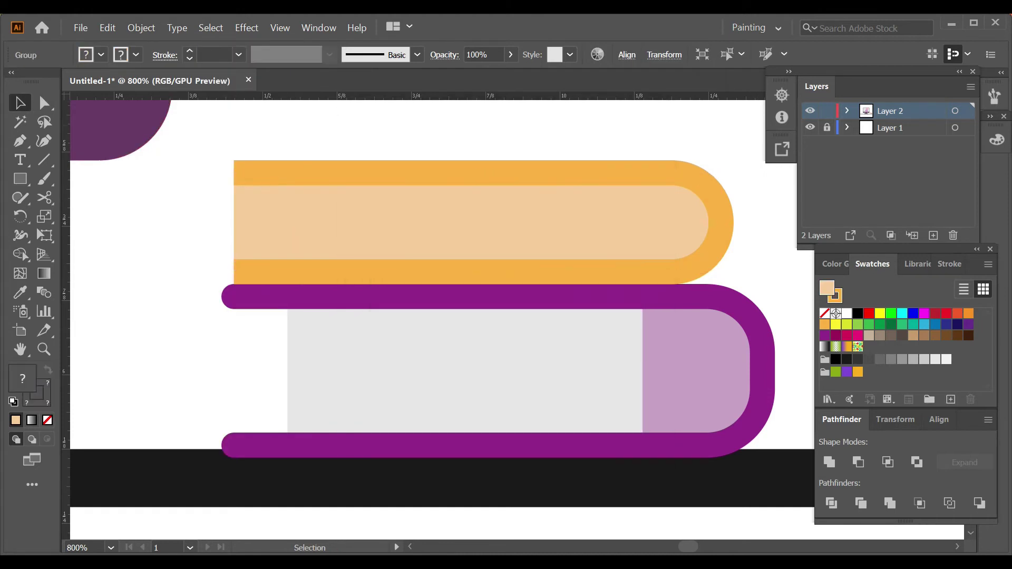
key(ctrl+z)
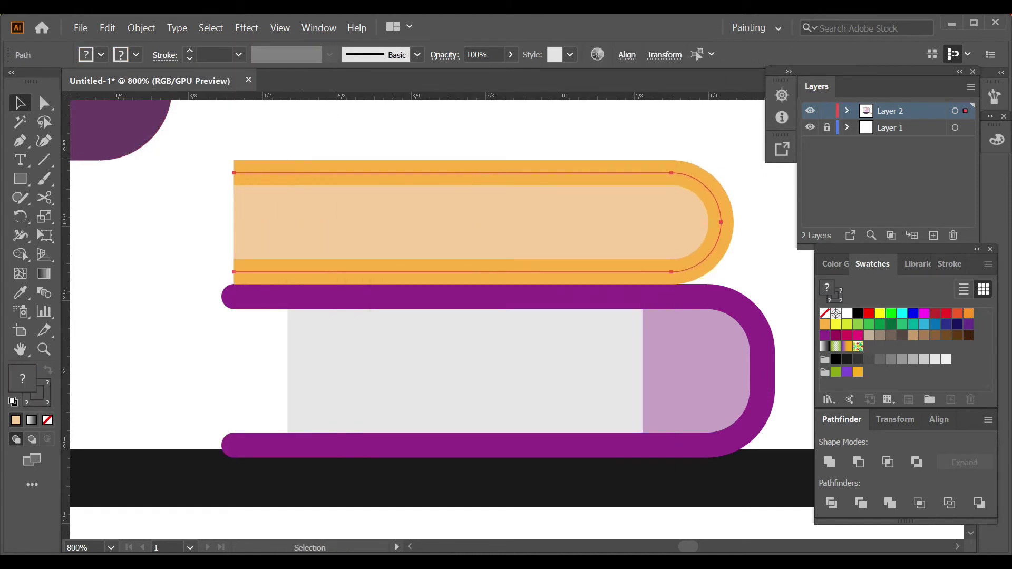
key(ctrl+z)
key(ctrl+z)
key(ctrl+z)
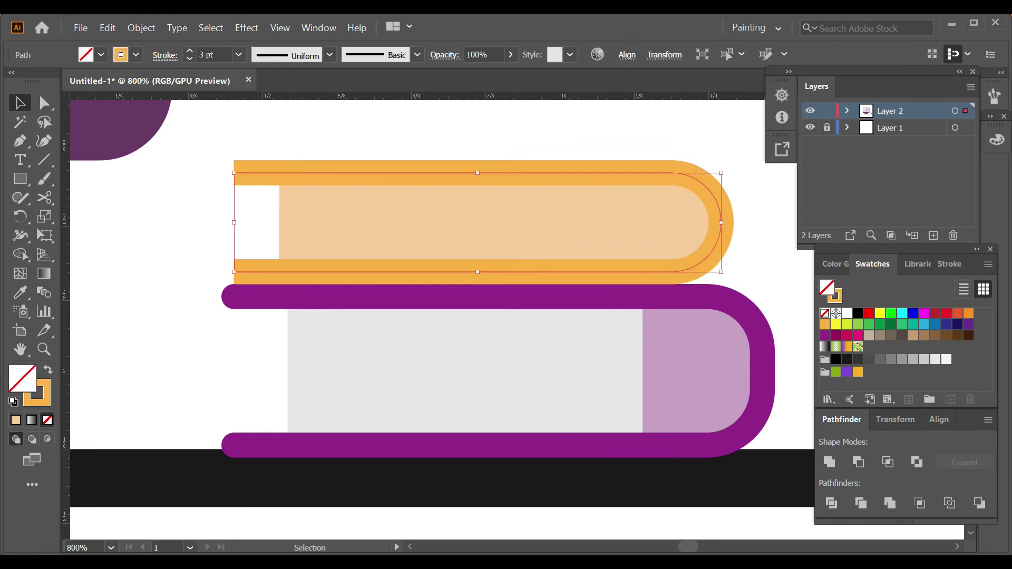
key(ctrl+shift+a)
key(ctrl+minus)
key(ctrl+minus)
key(ctrl+minus)
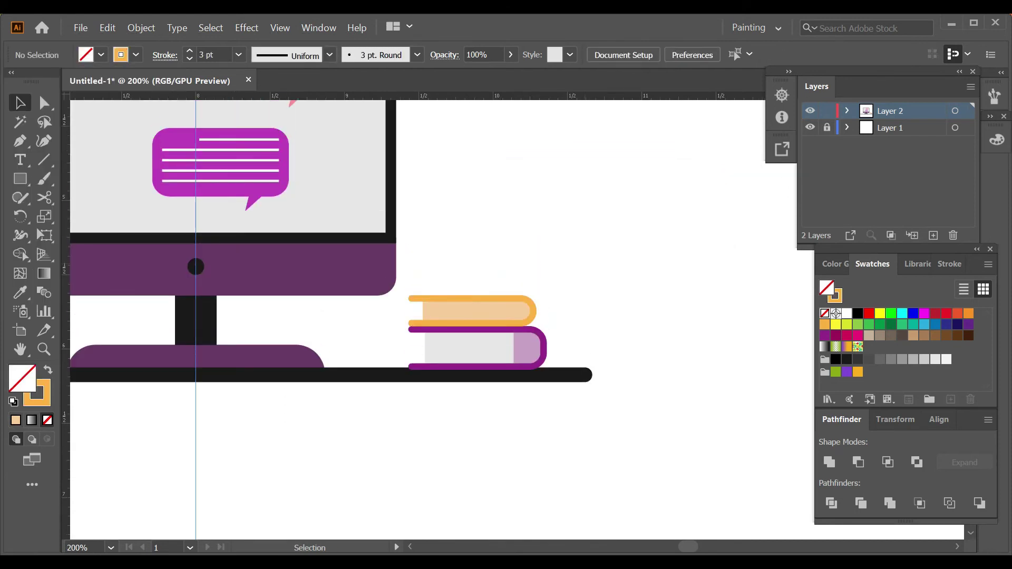
- Draw a thin green rectangle above the orange book with fully rounded right corners
click(836, 372)
key(ctrl+plus)
key(ctrl+plus)
key(ctrl+plus)
drag(402, 210, 720, 261)
key(a)
drag(736, 200, 720, 261)
drag(713, 219, 698, 232)
key(ctrl+shift+a)
drag(403, 229, 422, 230)
key(v)
key(ctrl+shift+a)
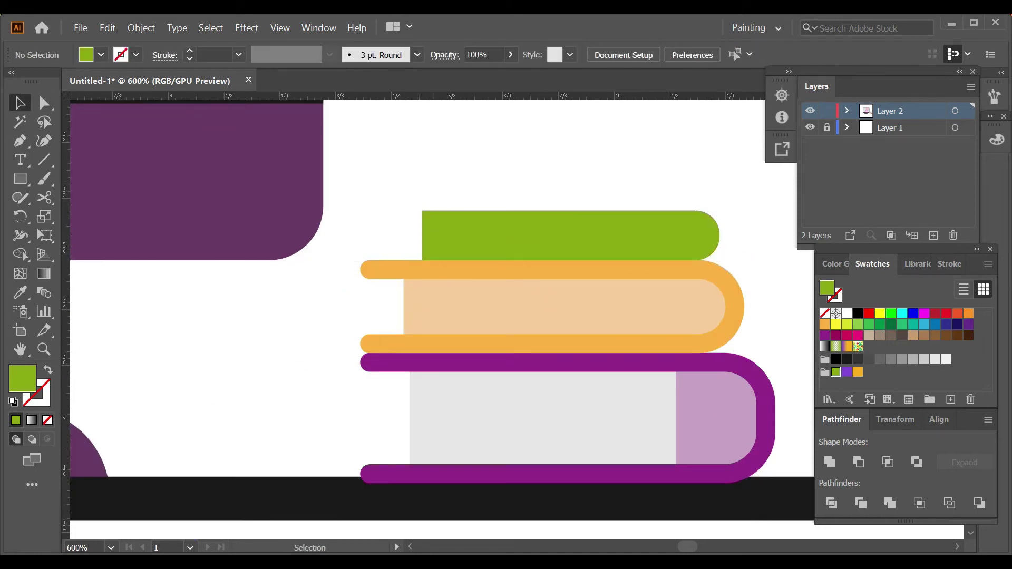
- Add a light grey, green-edged page block at its left end, without a left border
key(shift+x)
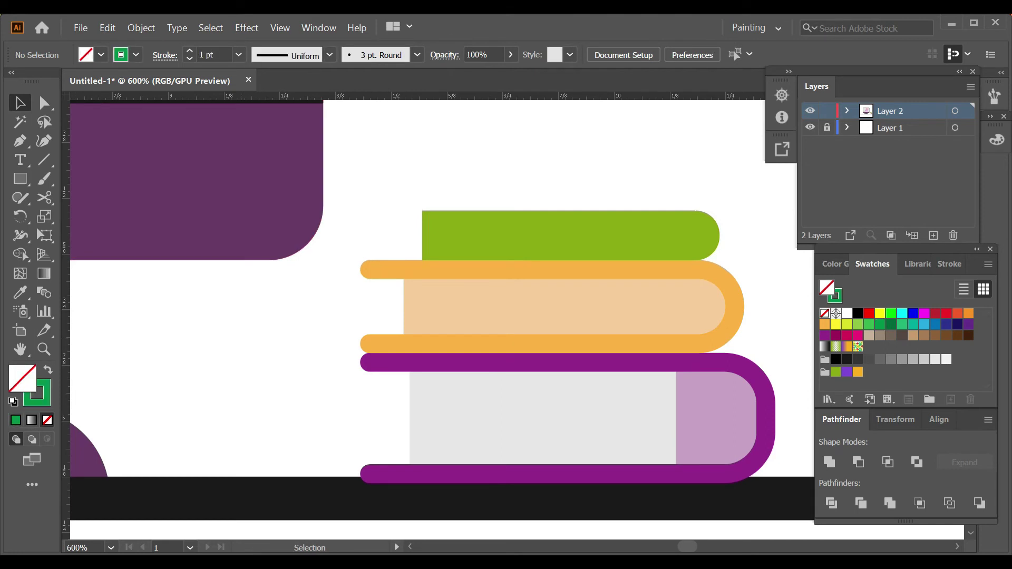
click(935, 359)
drag(378, 211, 459, 253)
click(571, 235)
scroll(506, 190, up, 3)
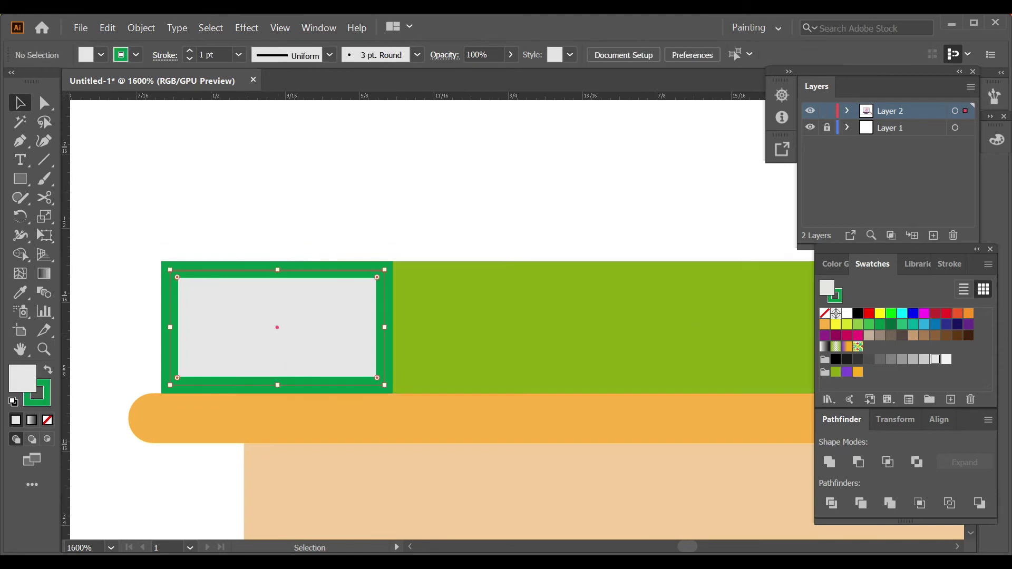
click(167, 269)
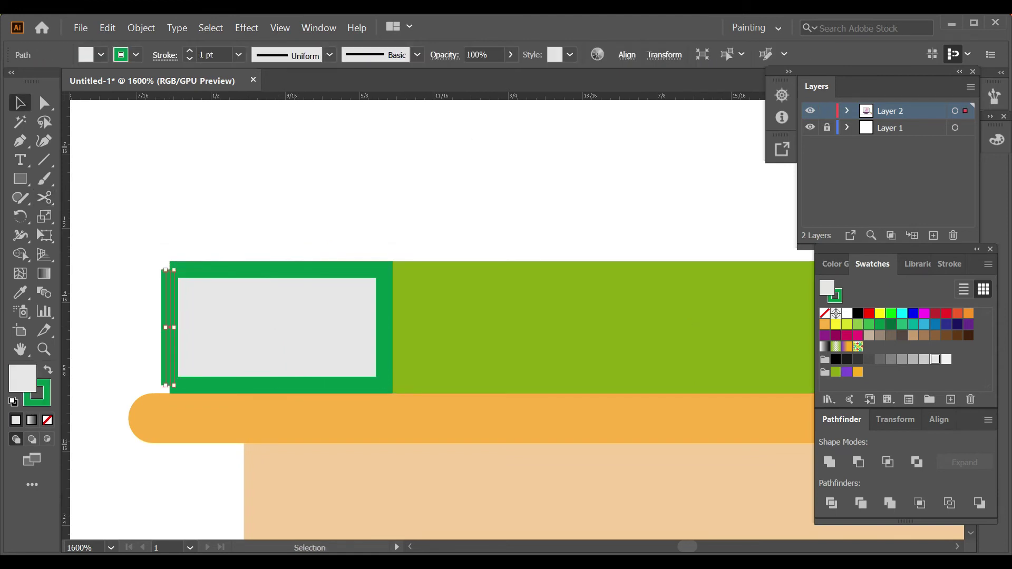
key(Delete)
key(a)
drag(296, 247, 406, 406)
drag(364, 327, 337, 327)
scroll(551, 286, down, 4)
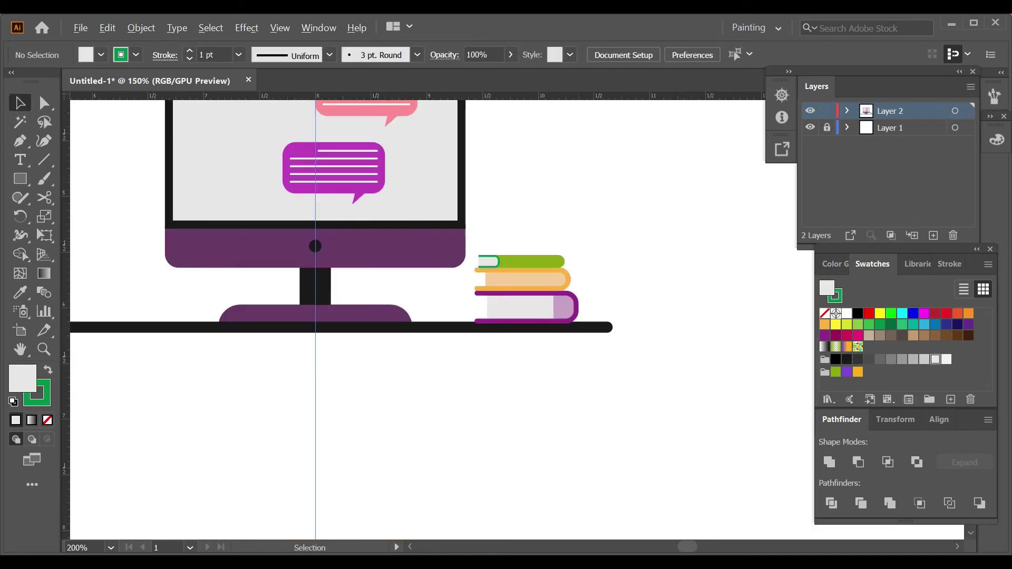
scroll(551, 287, down, 1)
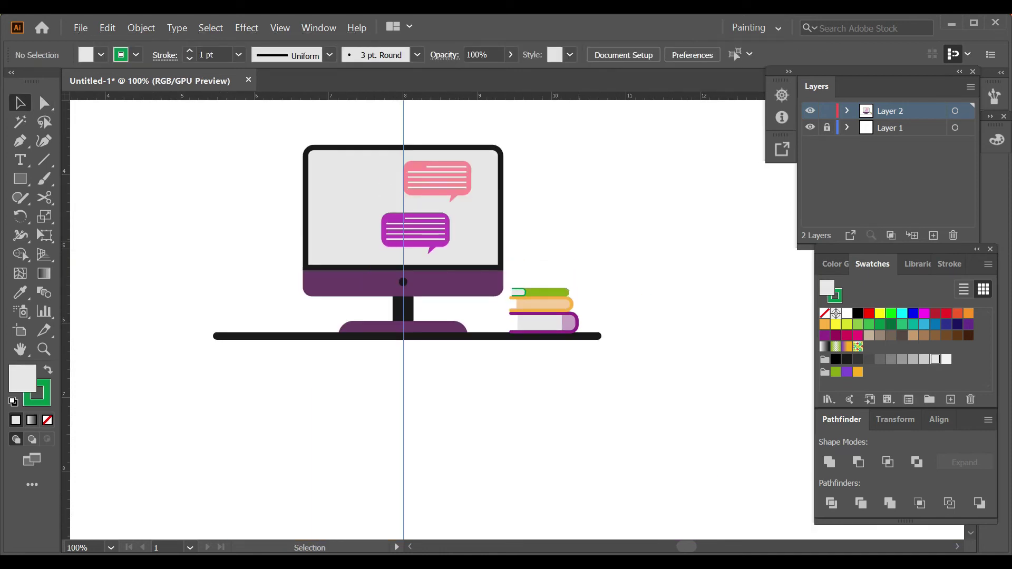
- Draw a tall black book bar reaching down to the shelf
click(227, 336)
key(m)
drag(250, 248, 264, 332)
scroll(237, 321, up, 1)
key(ctrl+shift+a)
- Draw two grouped orange lines across the top of the black bar
key(i)
click(791, 275)
key(shift+x)
key(p)
key(ctrl+plus)
click(260, 205)
click(314, 205)
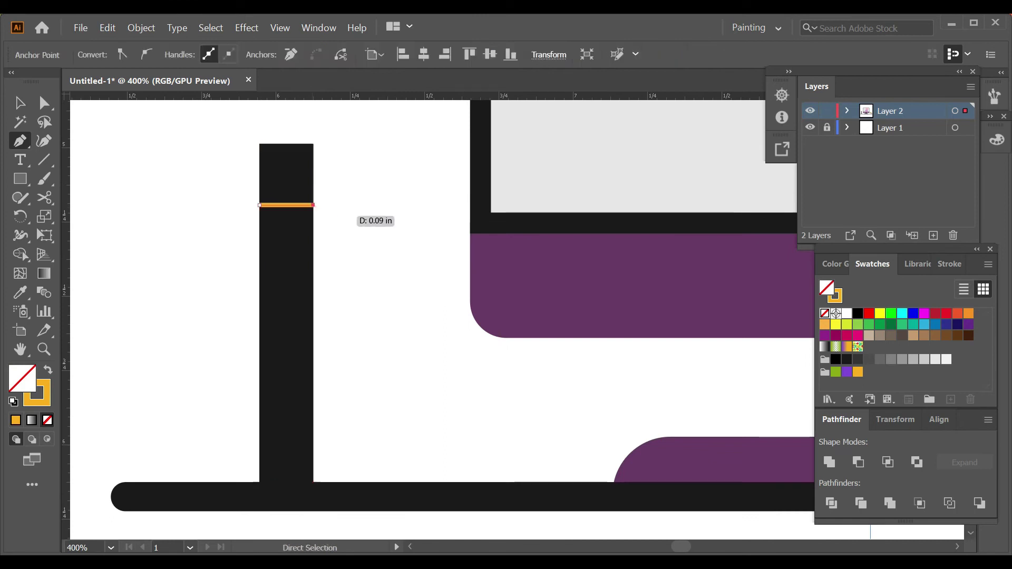
key(v)
drag(287, 205, 286, 220)
key(ctrl+g)
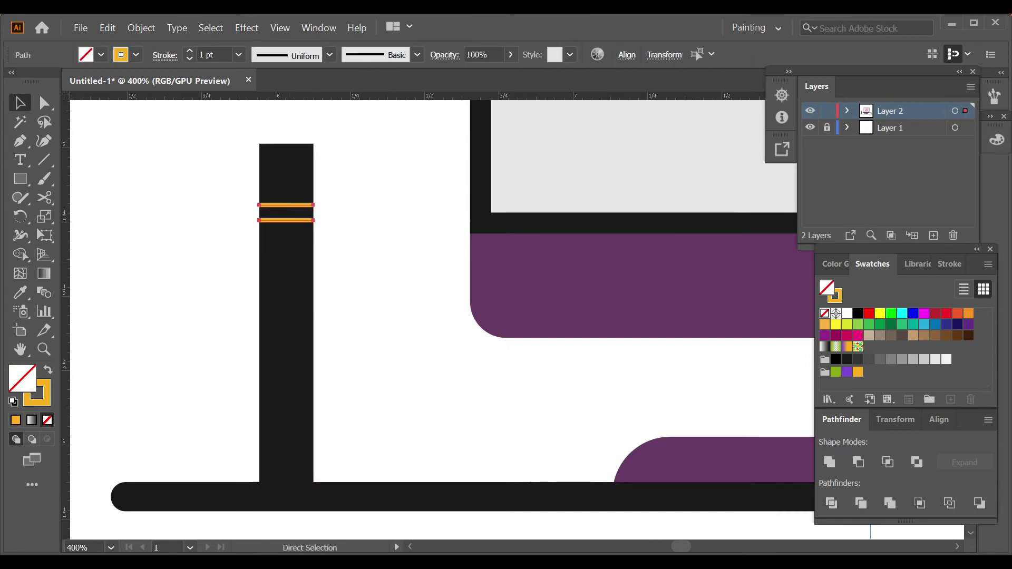
- Make a horizontally reflected copy of the orange bands near the book's base
key(o)
alt+click(286, 325)
click(653, 216)
click(644, 368)
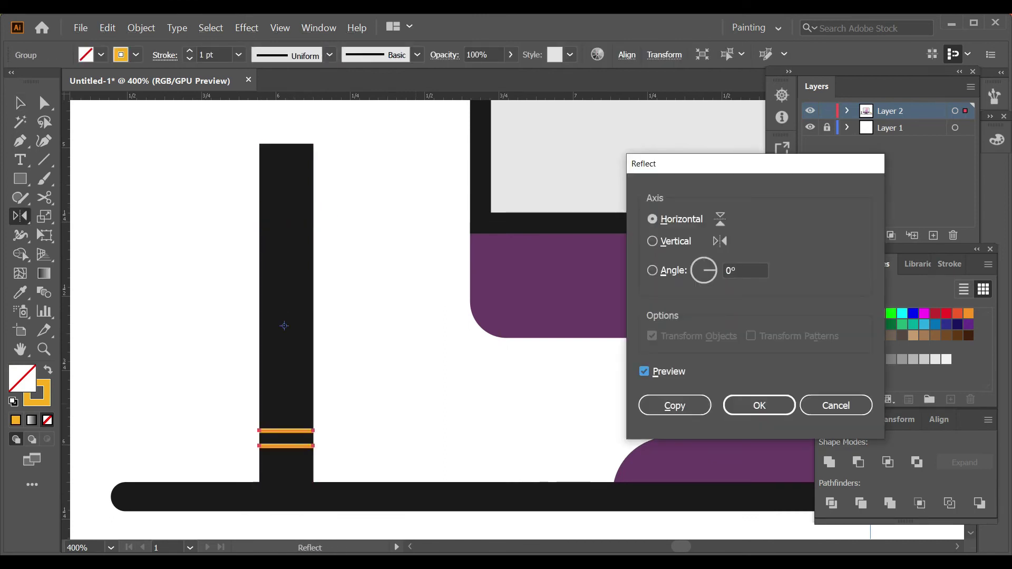
click(671, 404)
key(v)
drag(292, 430, 292, 414)
key(ctrl+shift+a)
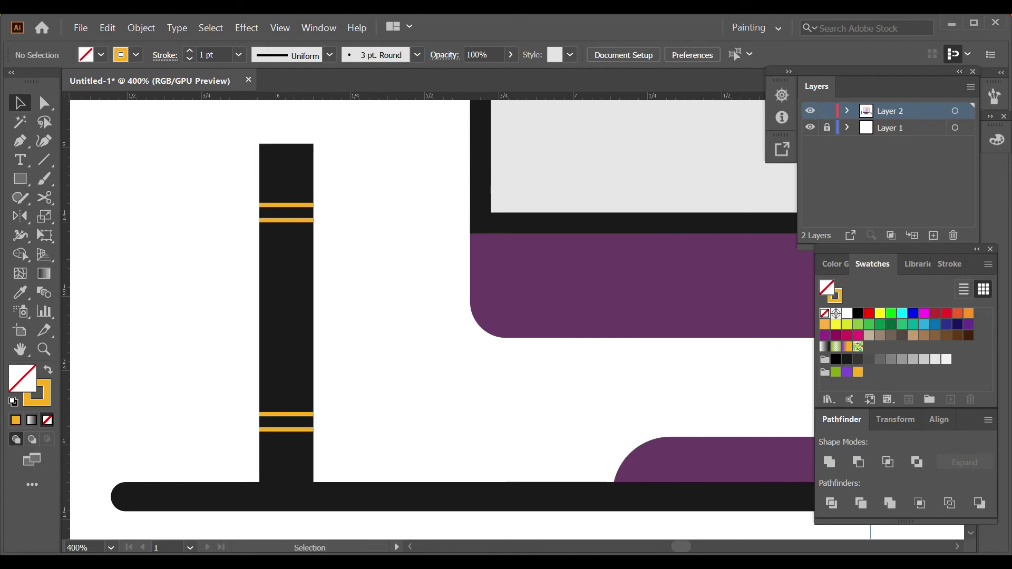
- Tilt the book and its bands about 15° and move them beside the monitor
key(ctrl+a)
drag(338, 141, 380, 196)
key(v)
drag(287, 313, 401, 313)
key(ctrl+shift+a)
key(ctrl+a)
key(ctrl+shift+a)
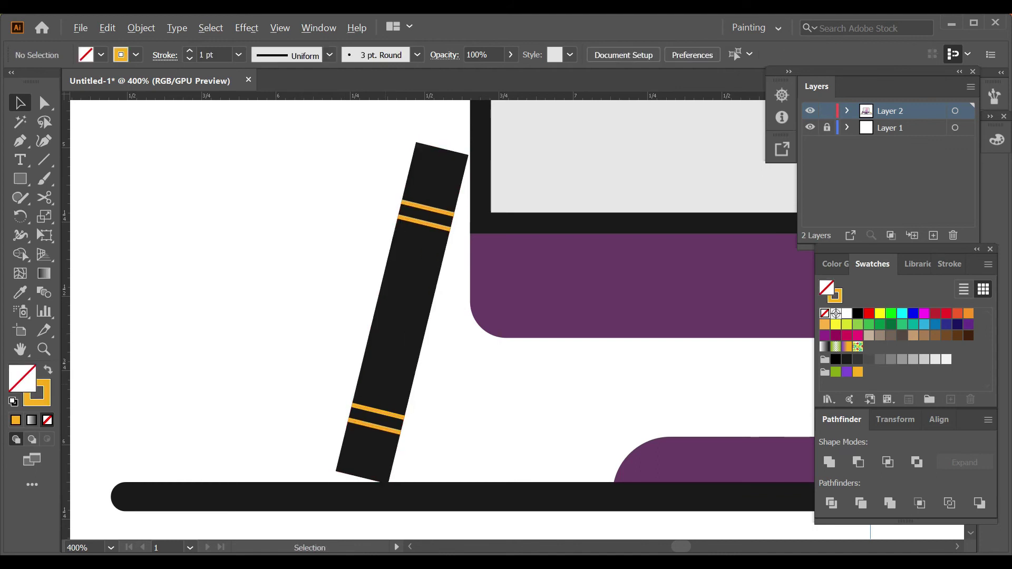
key(ctrl+minus)
key(ctrl+minus)
key(ctrl+minus)
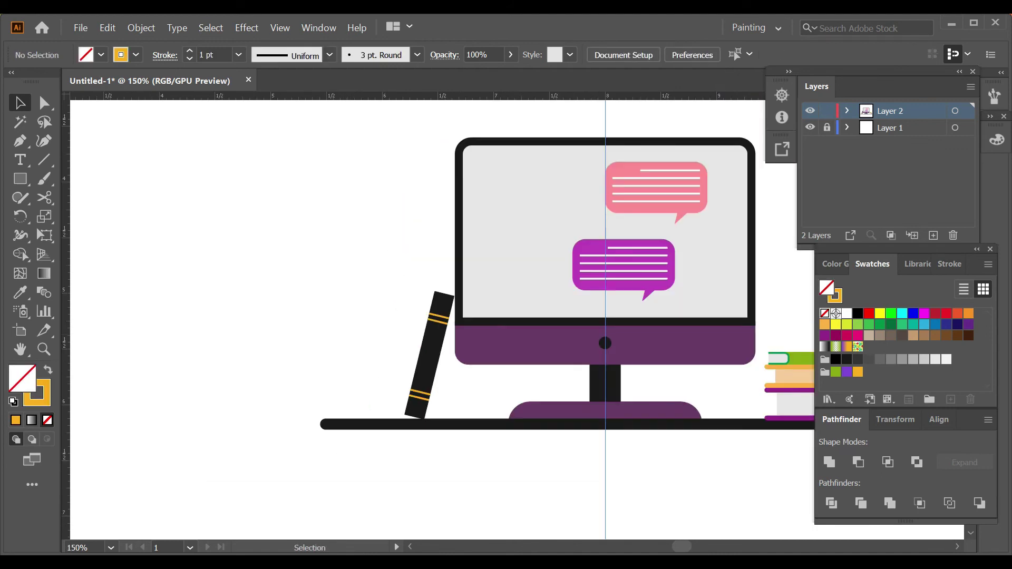
- Draw a light grey, strokeless rounded speech bubble with a tail
scroll(417, 316, right, 3)
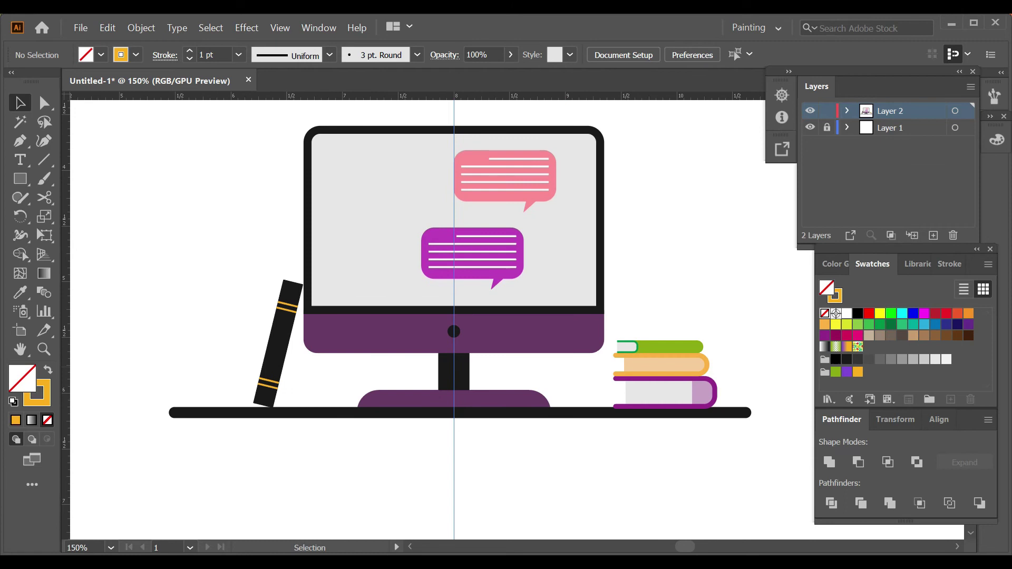
click(936, 359)
scroll(459, 295, up, 2)
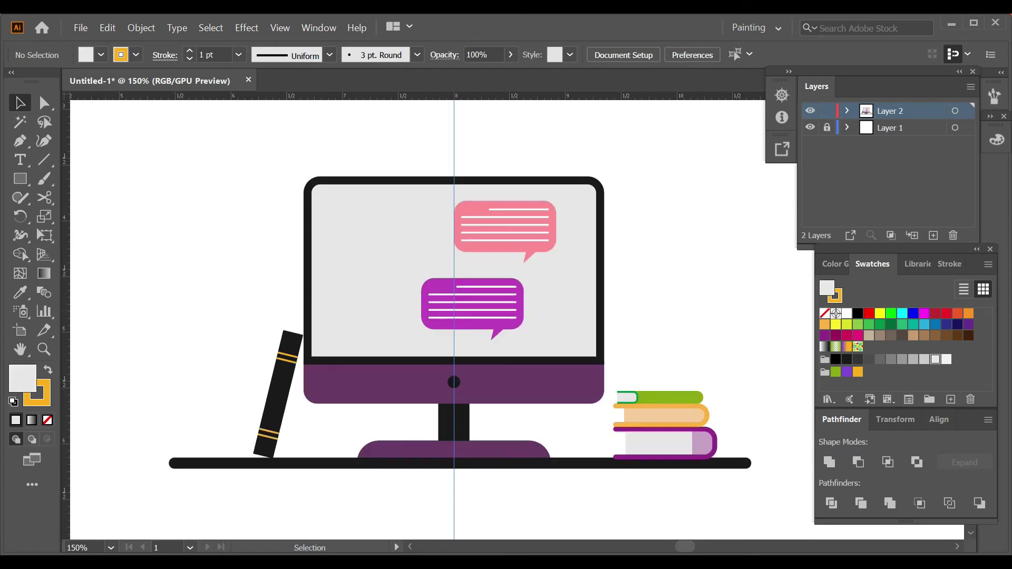
key(slash)
drag(225, 227, 219, 237)
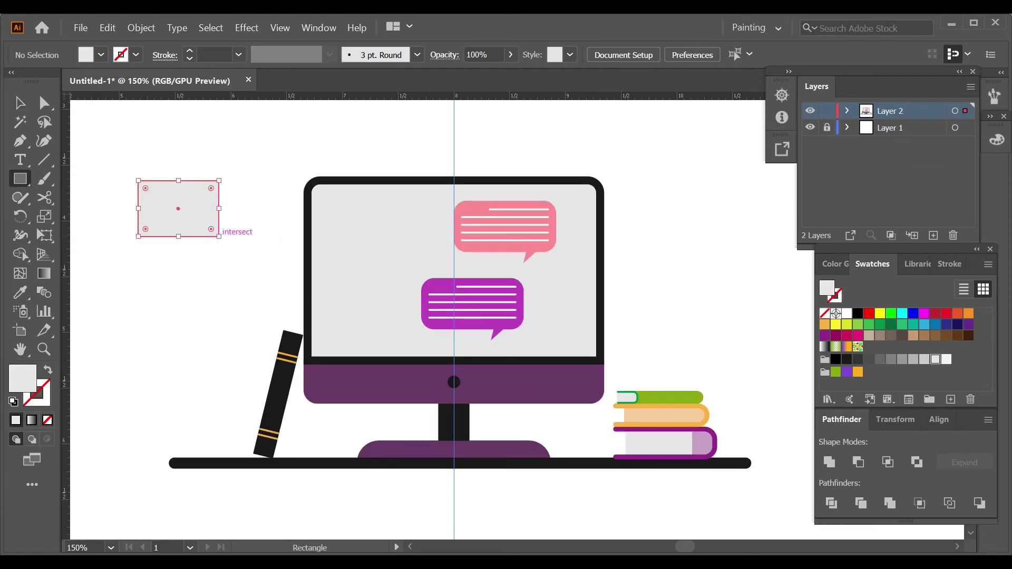
key(a)
click(184, 232)
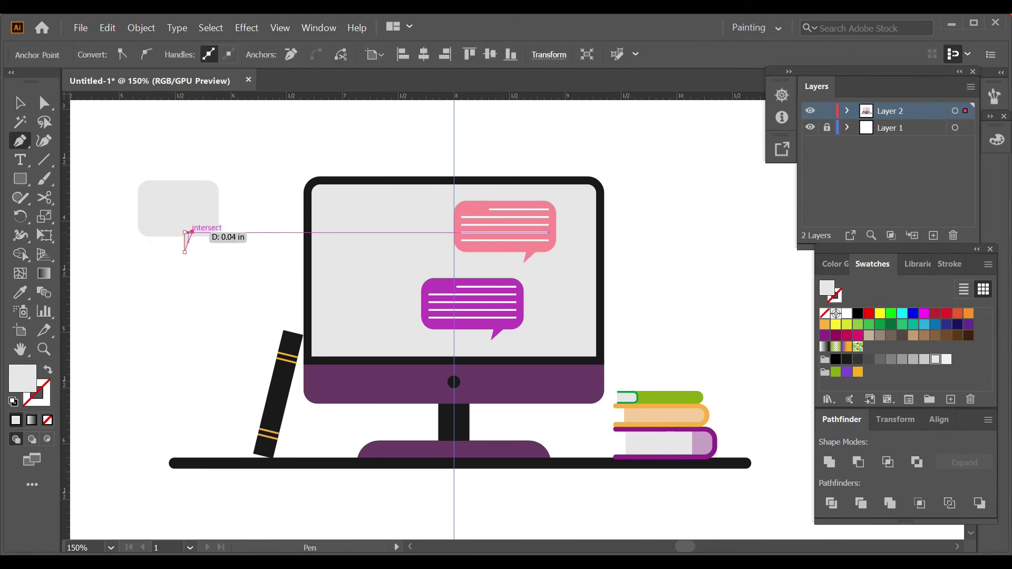
key(v)
key(ctrl+shift+a)
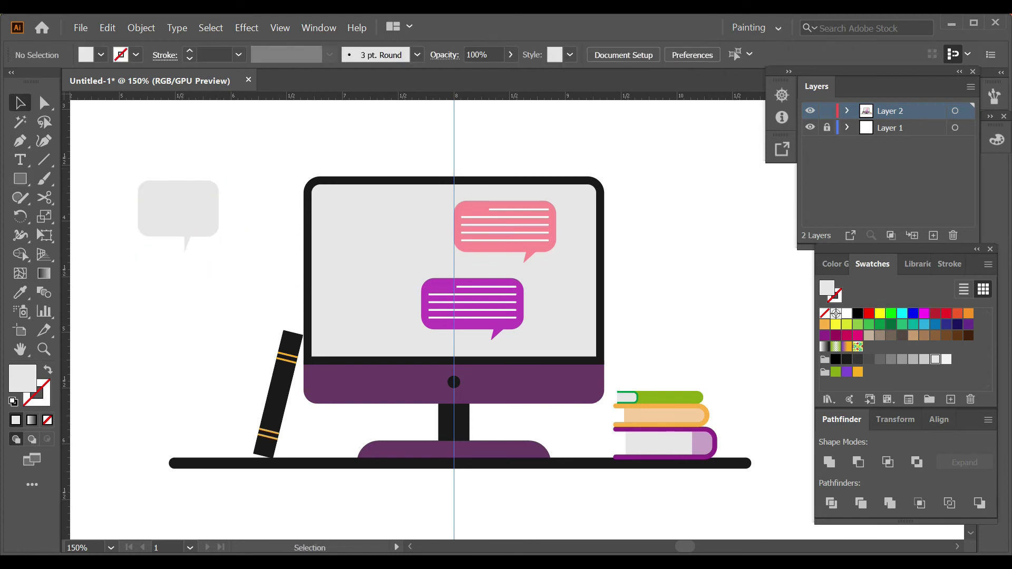
- Form a red heart from two mirrored tilted ellipses and place it in the bubble
click(946, 313)
drag(161, 358, 161, 358)
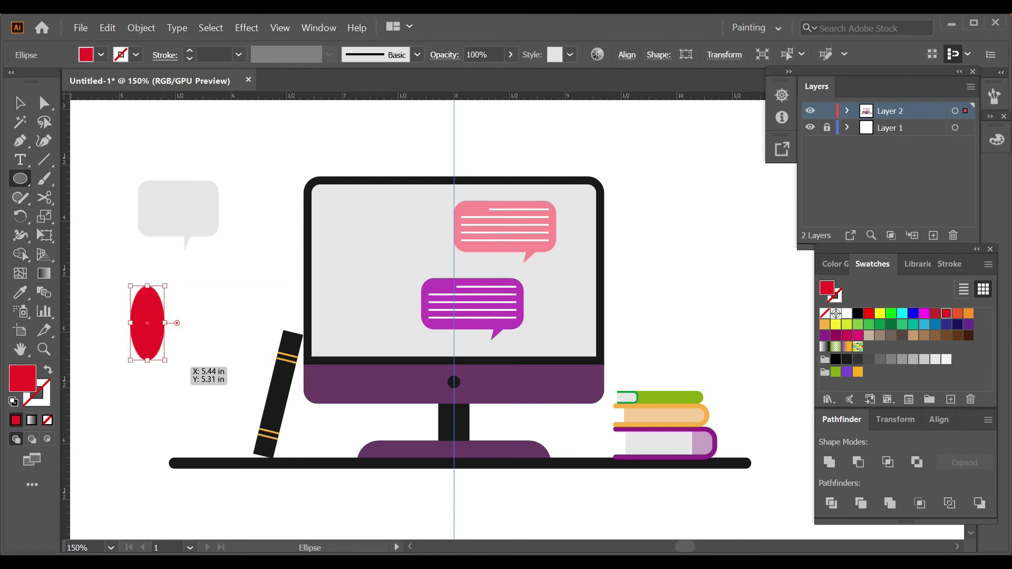
drag(172, 323, 168, 302)
key(o)
drag(295, 353, 200, 401)
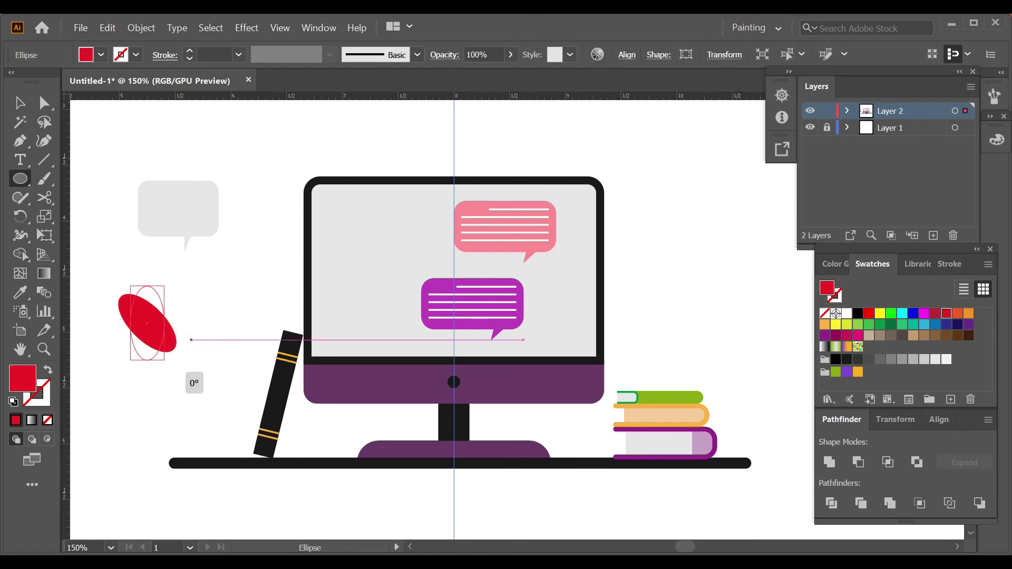
key(v)
key(shift+m)
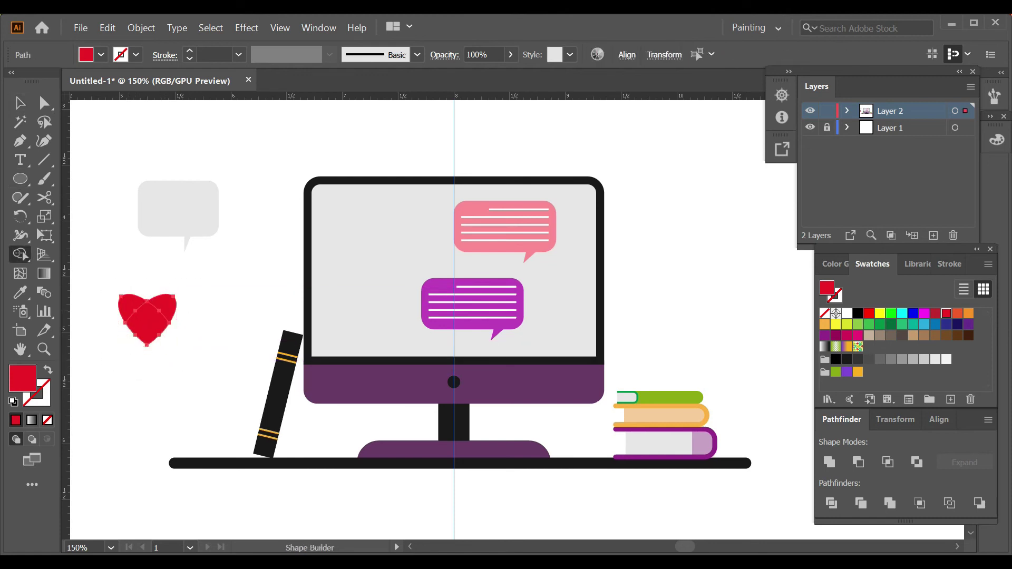
key(v)
drag(147, 343, 176, 232)
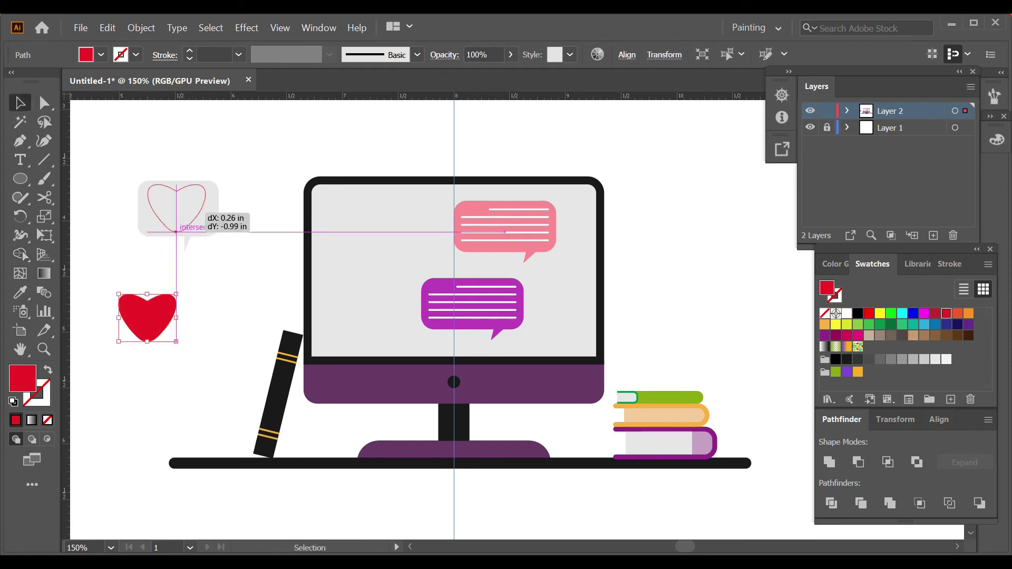
key(ctrl+minus)
key(ctrl+minus)
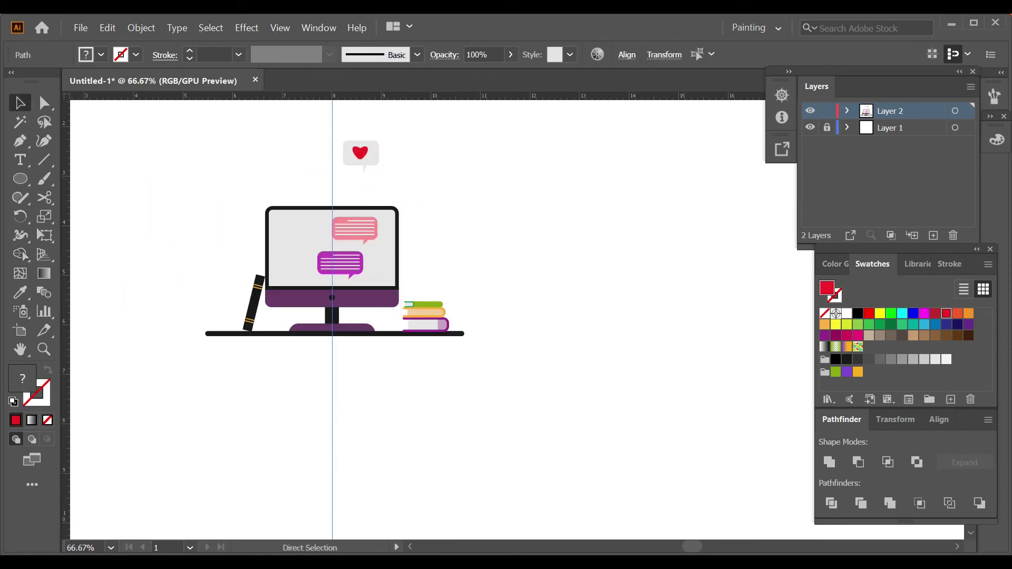
key(ctrl+shift+a)
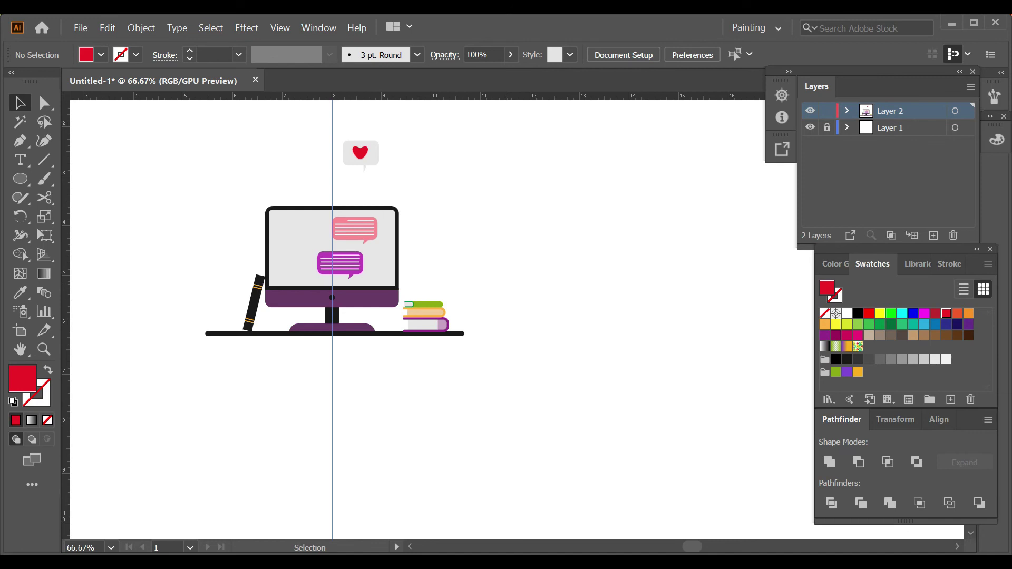
- Draw a red rectangle above the books and taper it into a cup shape
scroll(432, 294, up, 5)
drag(391, 257, 430, 336)
key(e)
click(116, 206)
key(v)
key(ctrl+shift+a)
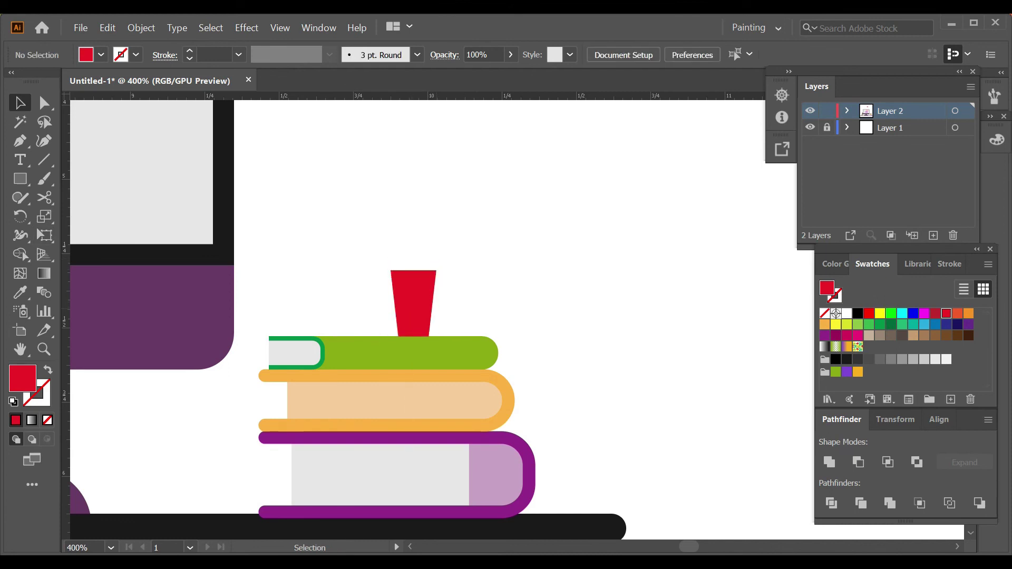
- Pen a stroked three-point handle bending out from the side of the cup
key(shift+x)
key(p)
click(433, 284)
click(445, 284)
click(445, 311)
- Draw a steam line rising from the cup and bow it into a curve
click(413, 303)
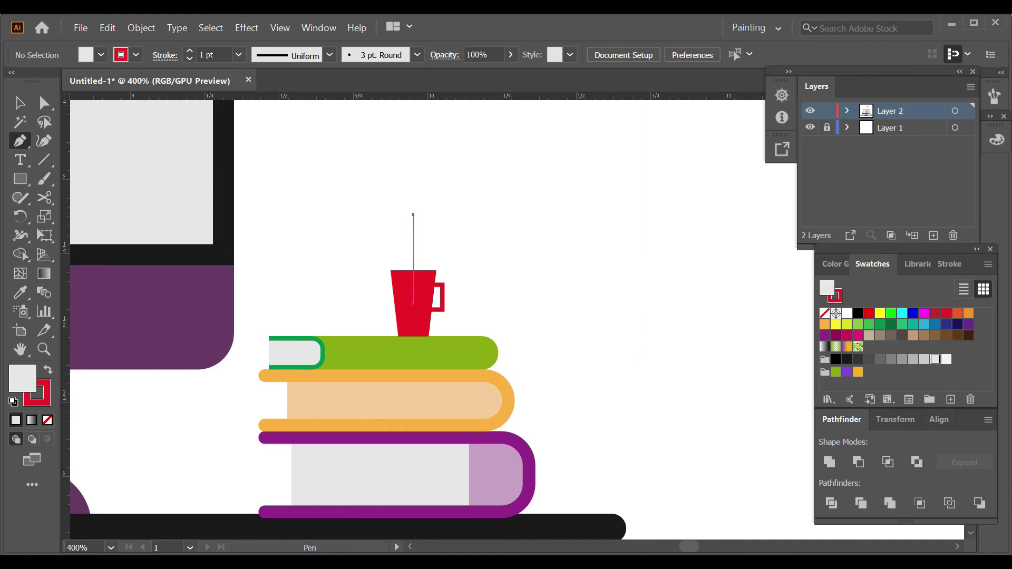
click(411, 185)
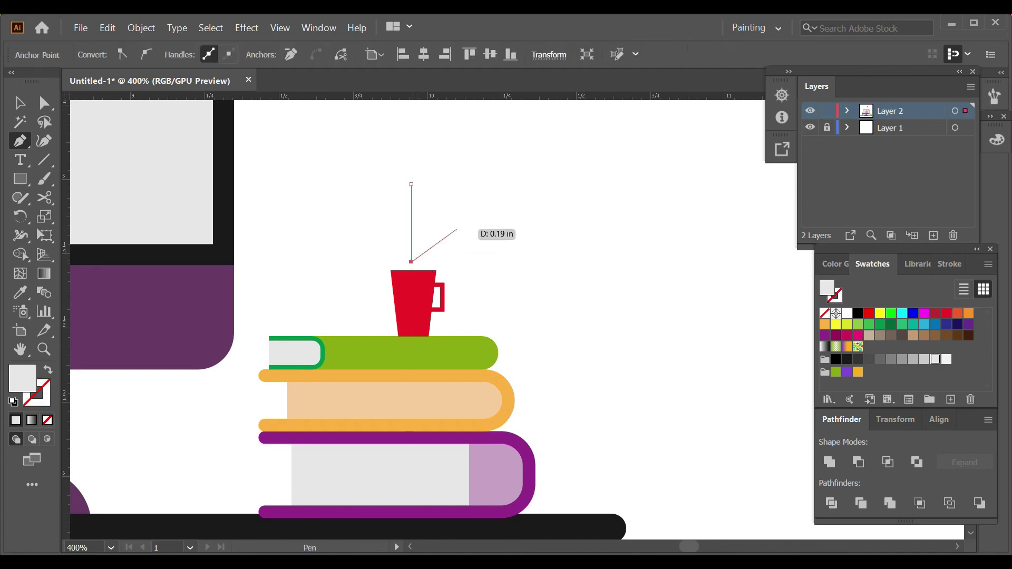
key(ctrl+shift+a)
key(v)
click(411, 222)
key(shift+grave)
drag(411, 211, 422, 210)
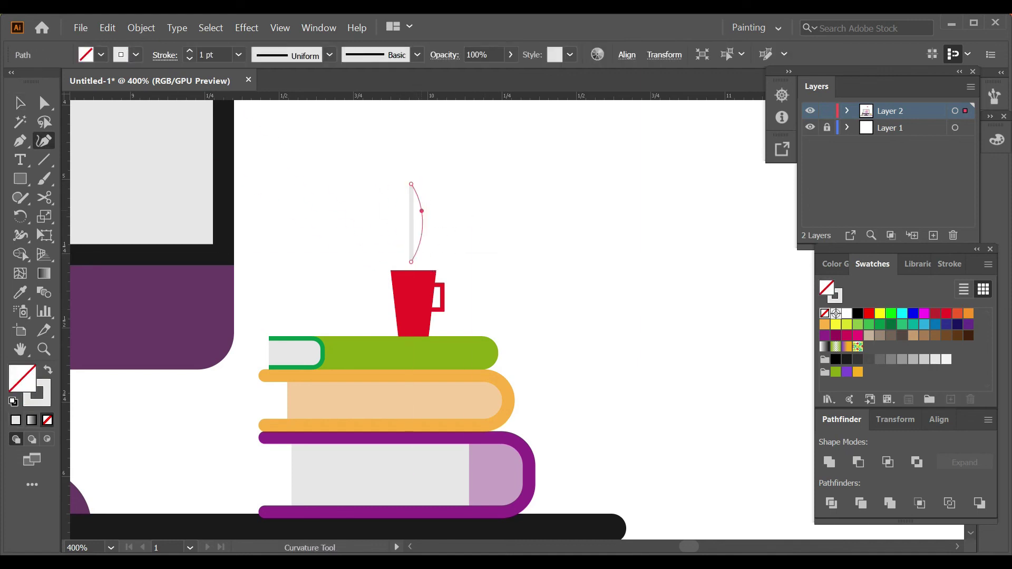
key(Escape)
- Give the steam line a tapered lens width profile, then zoom out
key(v)
click(416, 221)
click(330, 55)
click(279, 95)
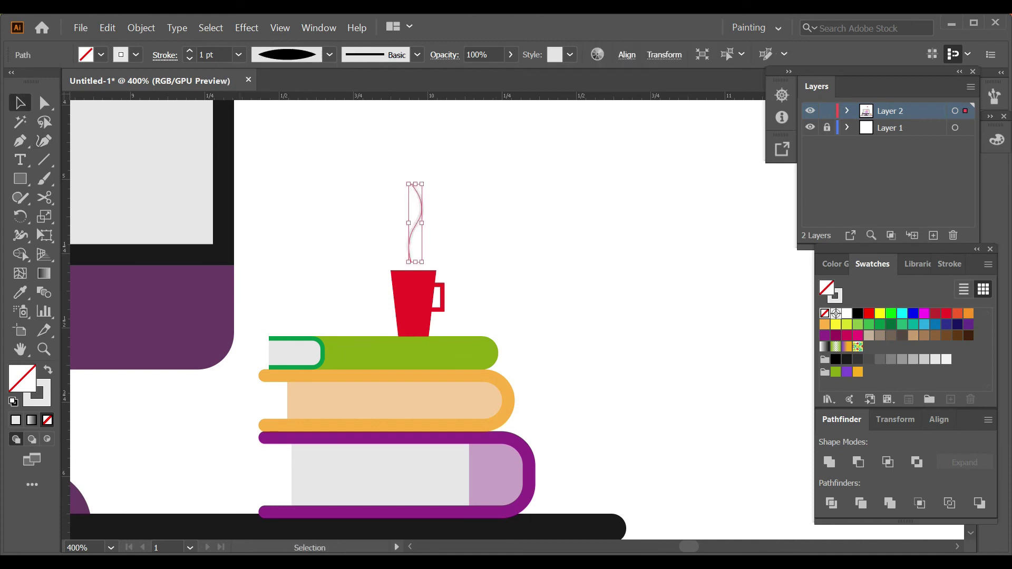
key(ctrl+shift+a)
key(ctrl+minus)
key(ctrl+minus)
key(ctrl+minus)
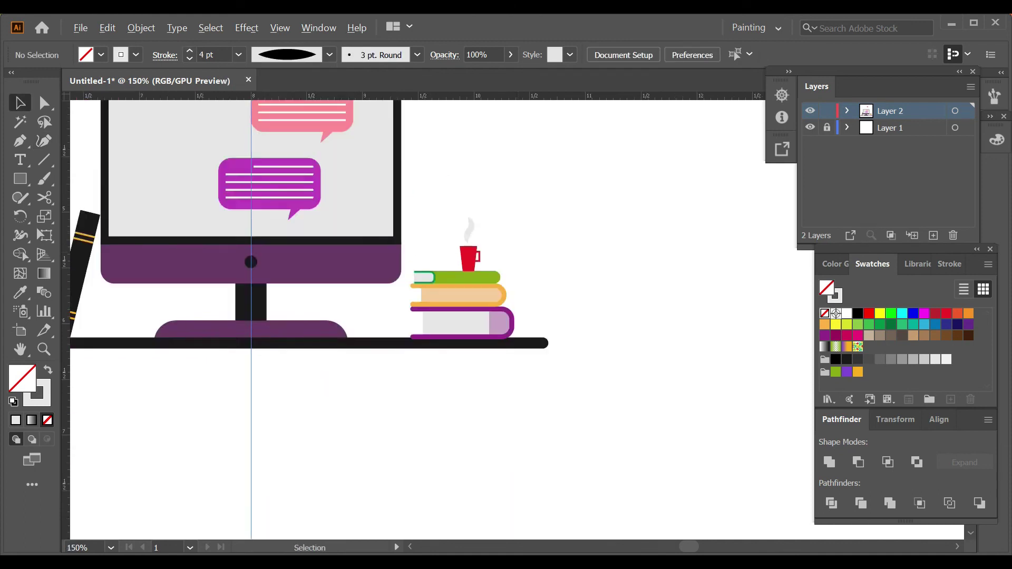
key(ctrl+minus)
key(ctrl+minus)
- Pick a light peach fill and draw a large circle over the scene
click(913, 335)
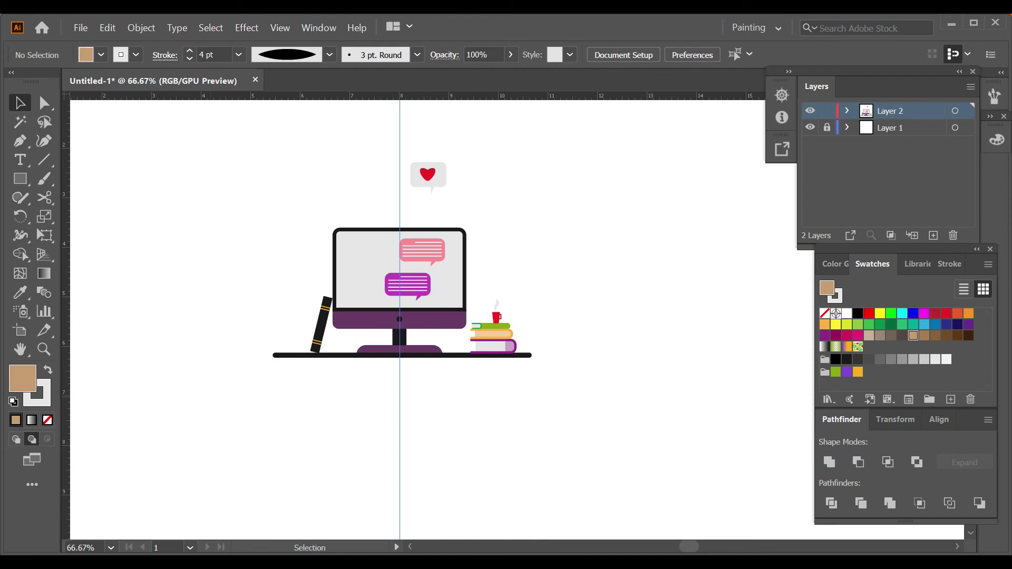
double_click(22, 378)
drag(380, 285, 387, 286)
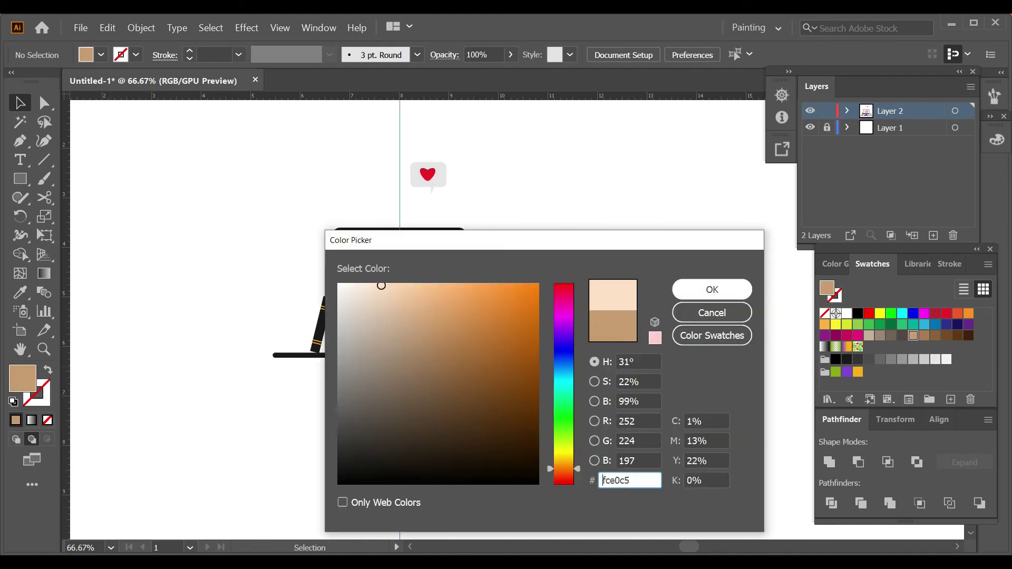
key(Return)
key(ctrl+minus)
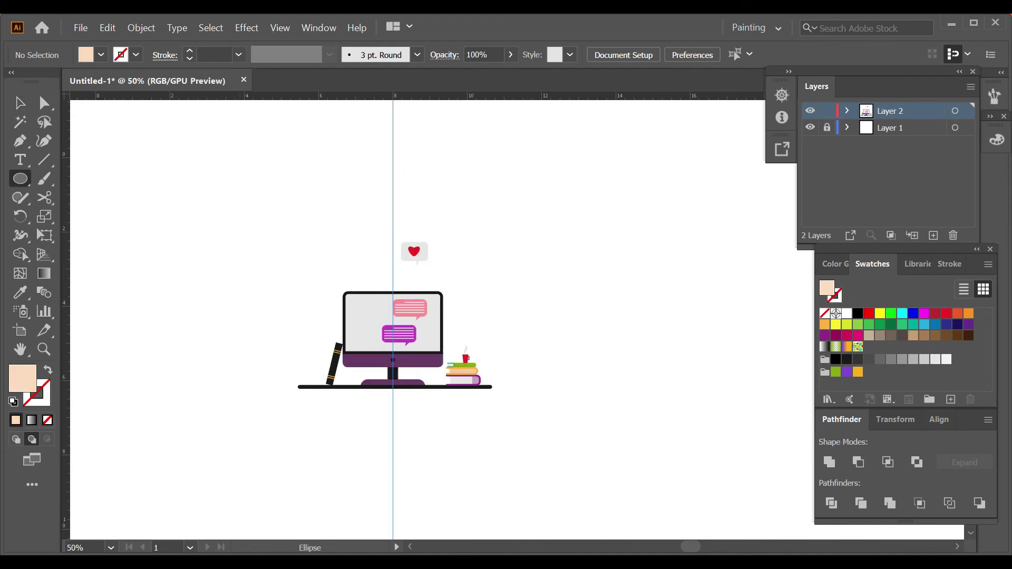
drag(233, 174, 521, 430)
- Resize and center the circle around the desk, giving it a paler peach fill
key(v)
drag(233, 319, 283, 318)
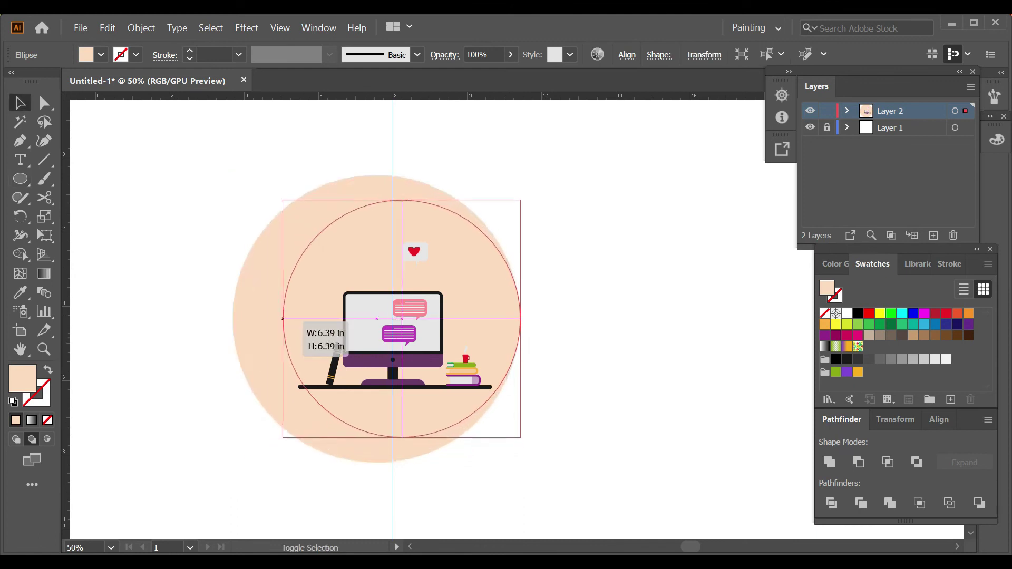
drag(520, 318, 503, 318)
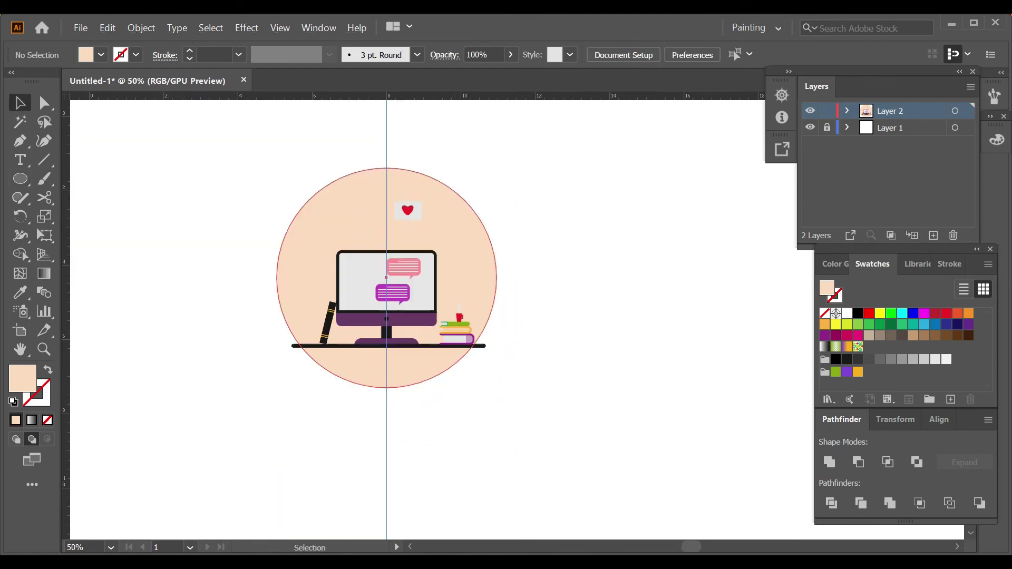
click(491, 276)
double_click(23, 378)
key(Return)
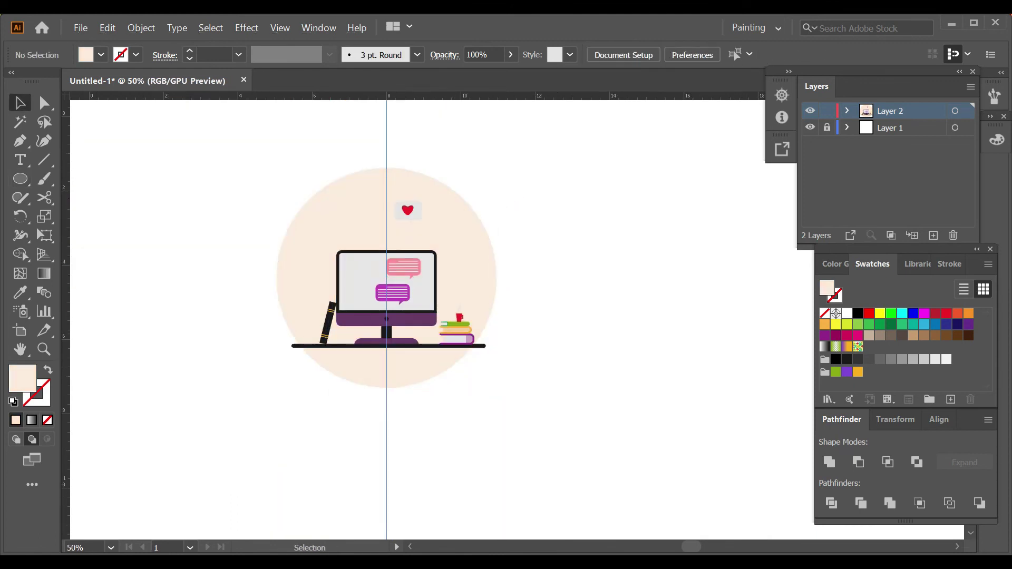
- Delete the layer holding the guide
click(897, 128)
click(953, 235)
click(549, 312)
scroll(548, 311, up, 1)
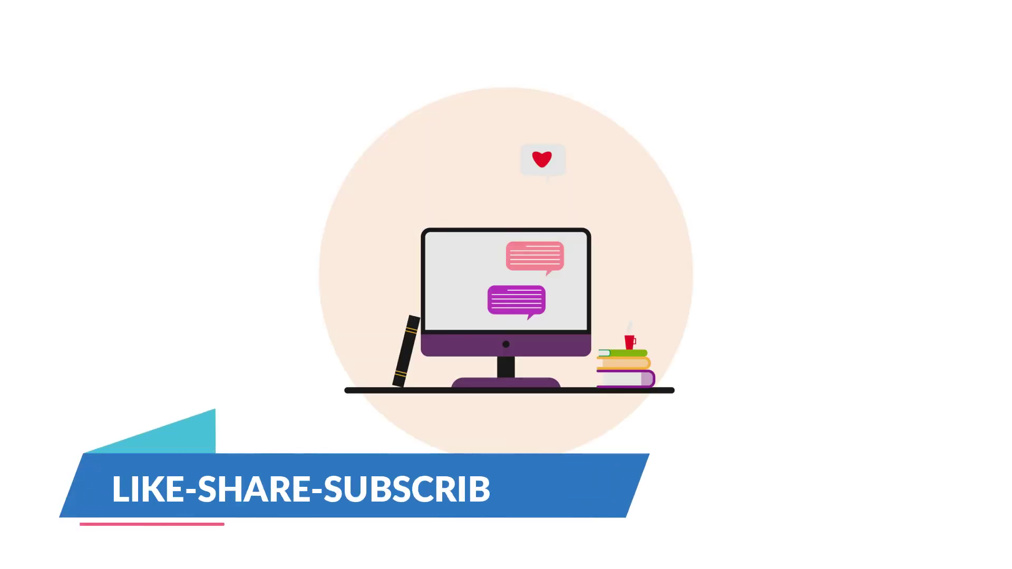